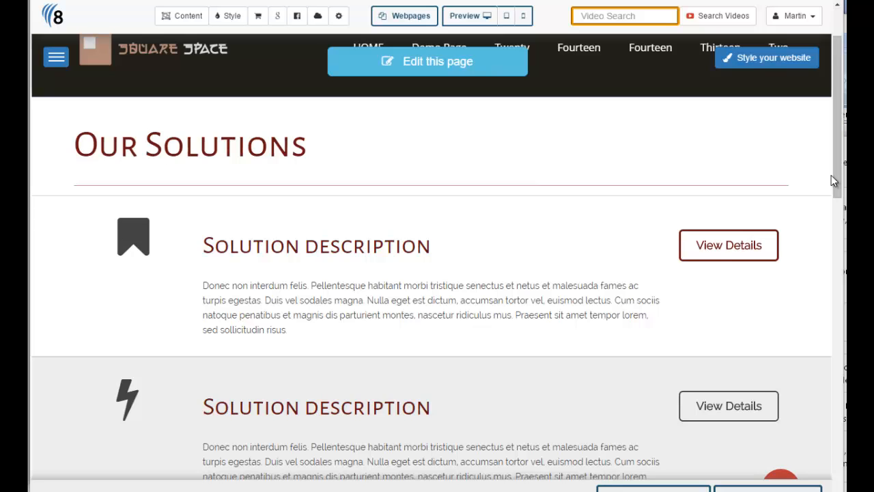
Review the Our Solutions page from its icon rows down to the image and three-icon section, ending back at the heading.
{"action": "left_click_drag", "start_coordinate": [837, 176], "coordinate": [827, 305]}
{"action": "left_click_drag", "start_coordinate": [164, 164], "coordinate": [94, 169]}
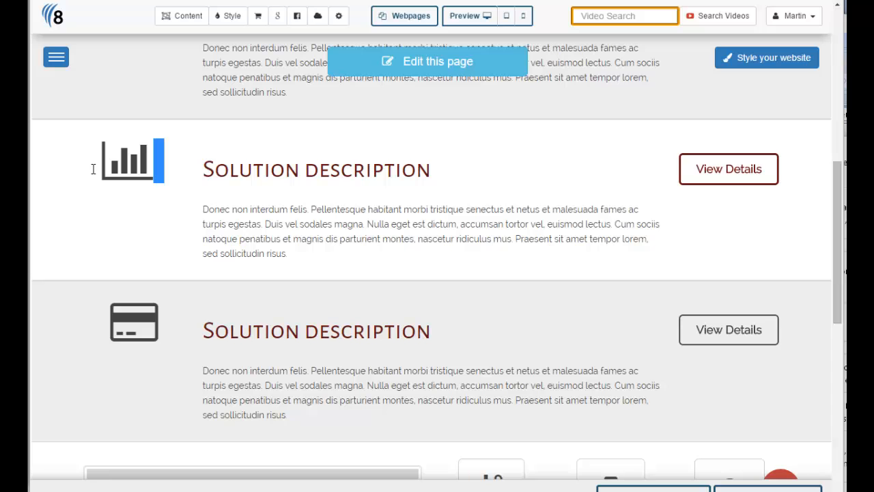
{"action": "left_click_drag", "start_coordinate": [832, 245], "coordinate": [834, 196]}
{"action": "left_click_drag", "start_coordinate": [841, 234], "coordinate": [828, 344]}
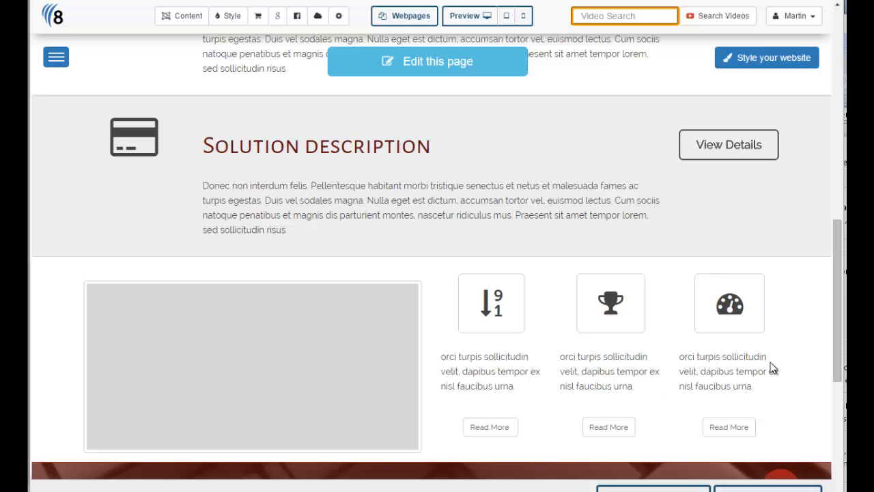
{"action": "left_click_drag", "start_coordinate": [840, 369], "coordinate": [844, 128]}
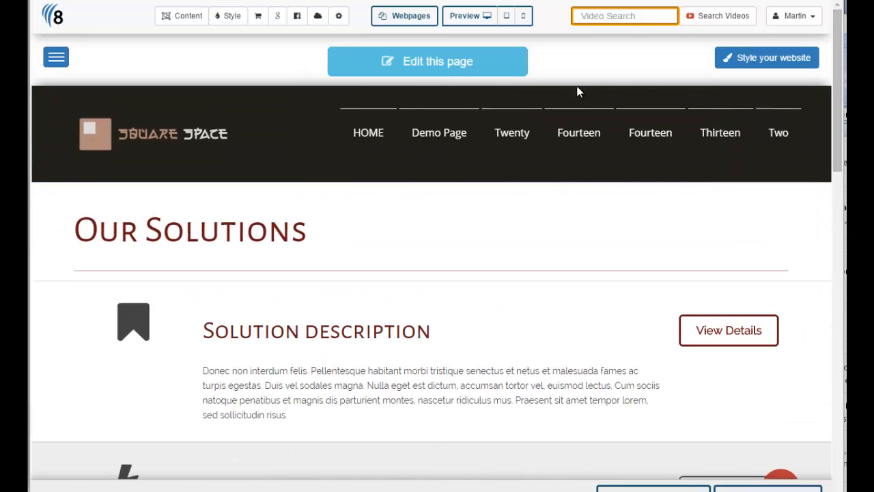
Open the empty demo page from the list of webpages and choose to start it from a pre-designed layout.
{"action": "left_click", "coordinate": [410, 18]}
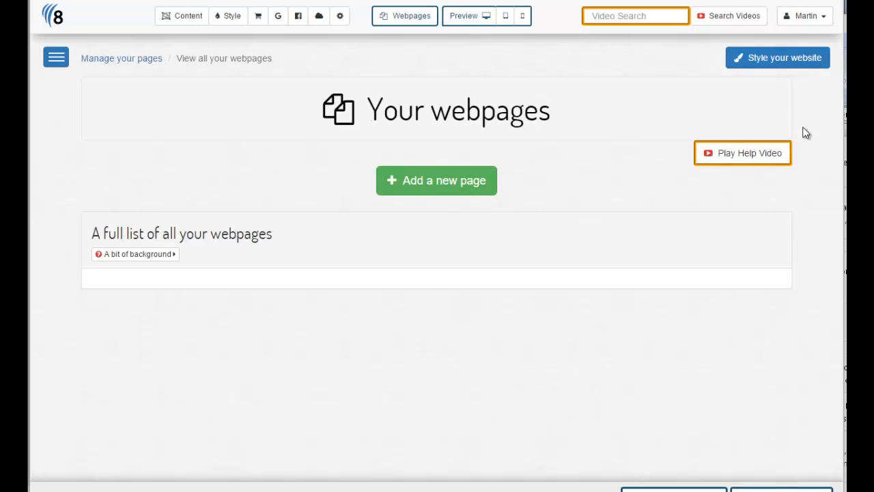
{"action": "scroll", "coordinate": [457, 306], "scroll_direction": "down", "scroll_amount": 3}
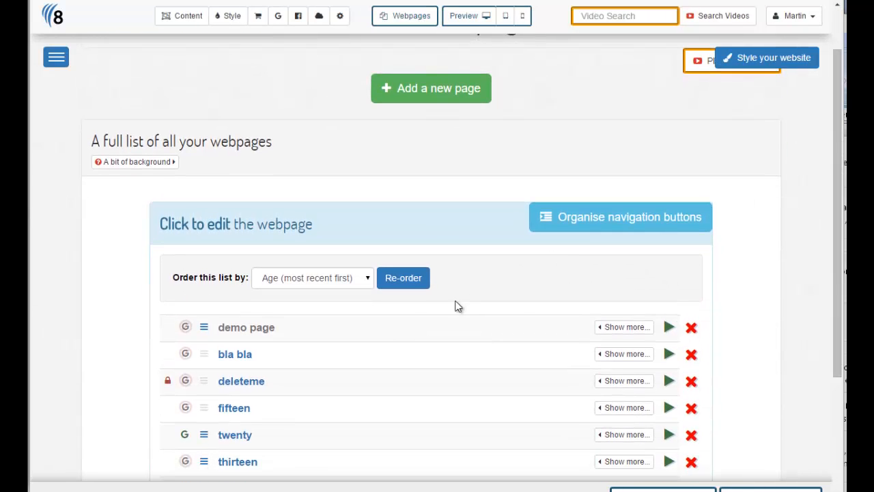
{"action": "left_click", "coordinate": [256, 328]}
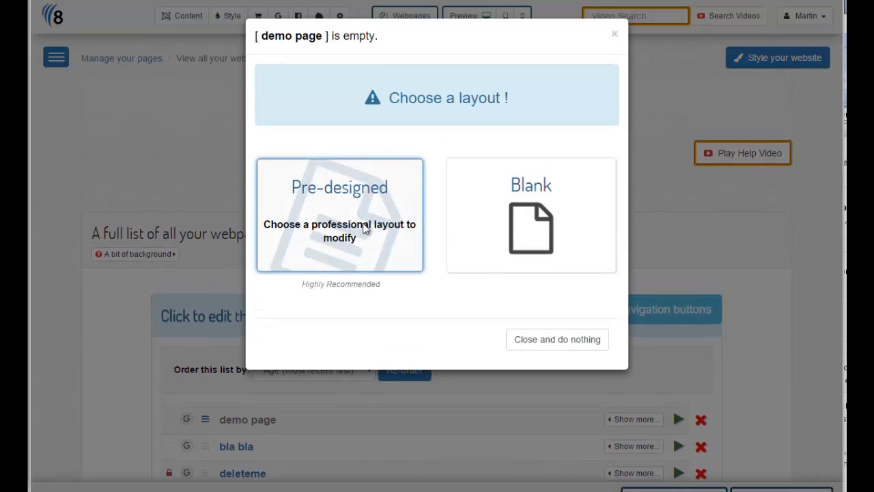
{"action": "left_click", "coordinate": [365, 229]}
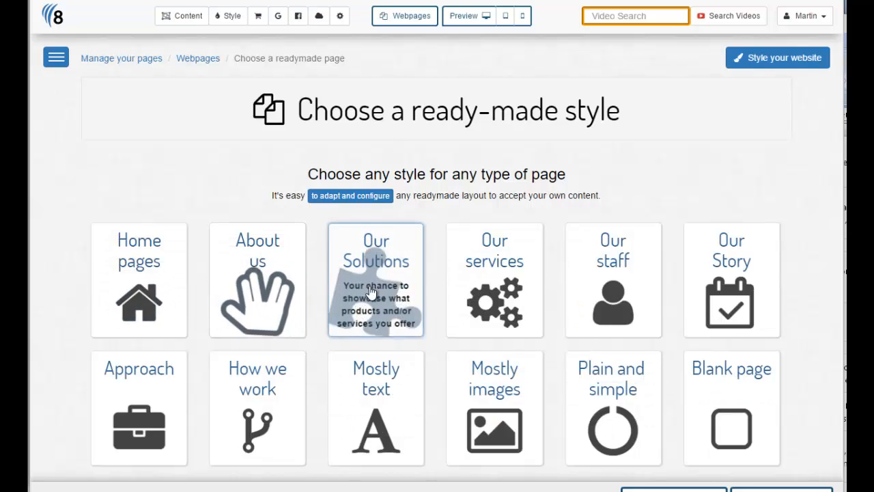
Choose the second Our Solutions layout, with four icon rows and a red banner, and open it for editing.
{"action": "left_click", "coordinate": [375, 290]}
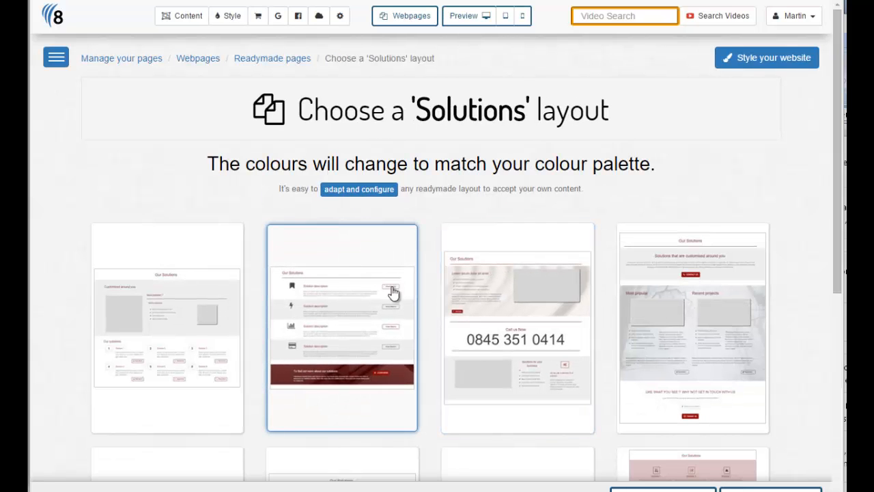
{"action": "left_click", "coordinate": [339, 328]}
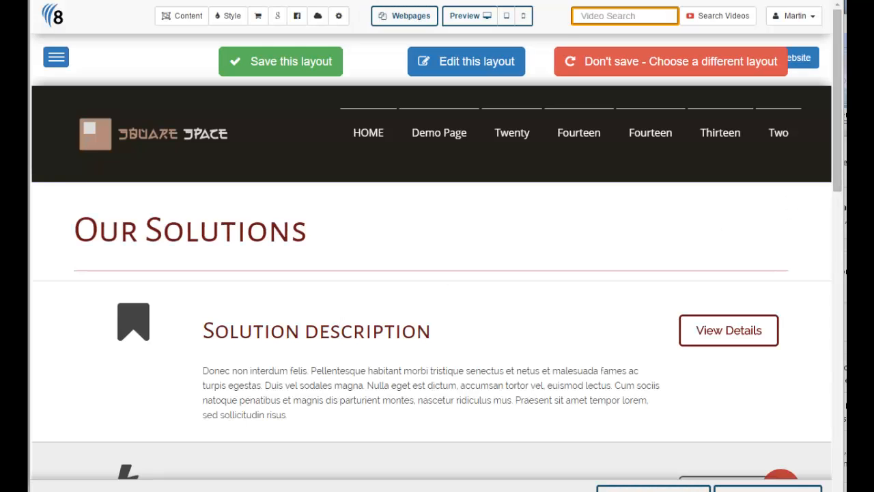
{"action": "left_click_drag", "start_coordinate": [842, 165], "coordinate": [823, 386]}
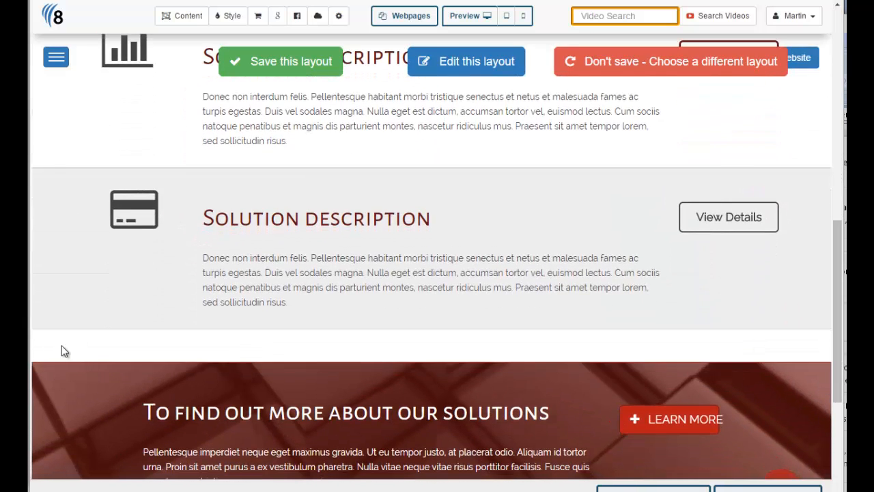
{"action": "left_click", "coordinate": [461, 55]}
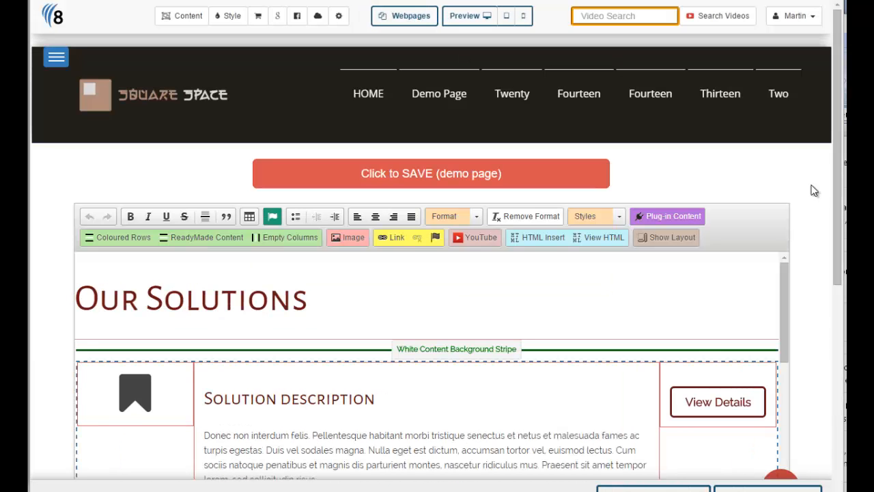
Insert the ReadyMade layout "4 COLUMN : Left Image 50% 3 x icon columns" in the empty line above the darker background image section.
{"action": "left_click_drag", "start_coordinate": [836, 217], "coordinate": [827, 400]}
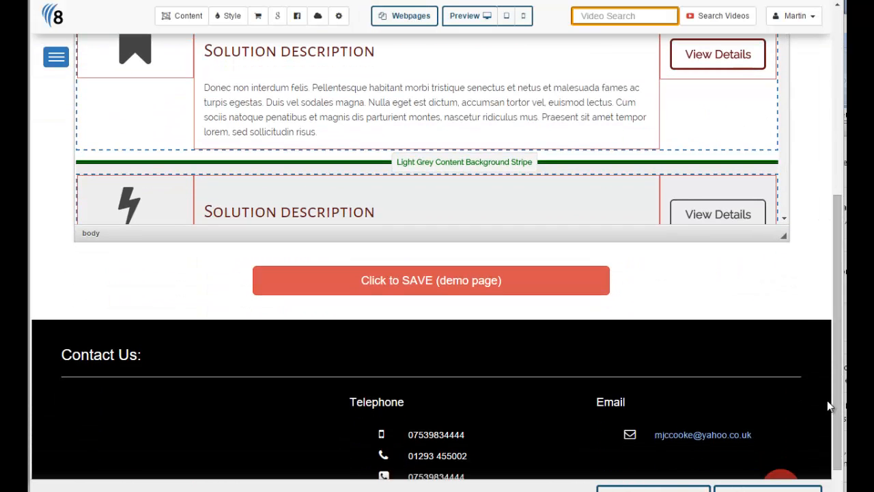
{"action": "left_click_drag", "start_coordinate": [836, 253], "coordinate": [838, 161]}
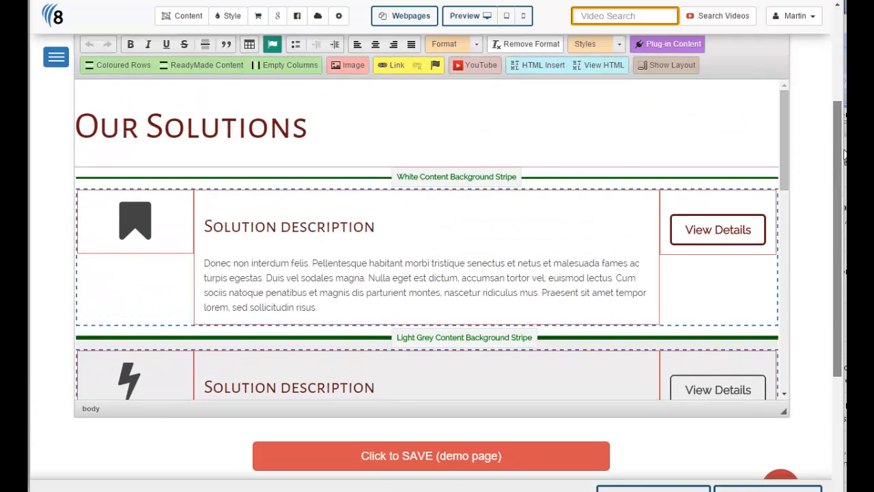
{"action": "scroll", "coordinate": [807, 138], "scroll_direction": "down", "scroll_amount": 1}
{"action": "left_click_drag", "start_coordinate": [785, 134], "coordinate": [717, 289]}
{"action": "left_click", "coordinate": [82, 290]}
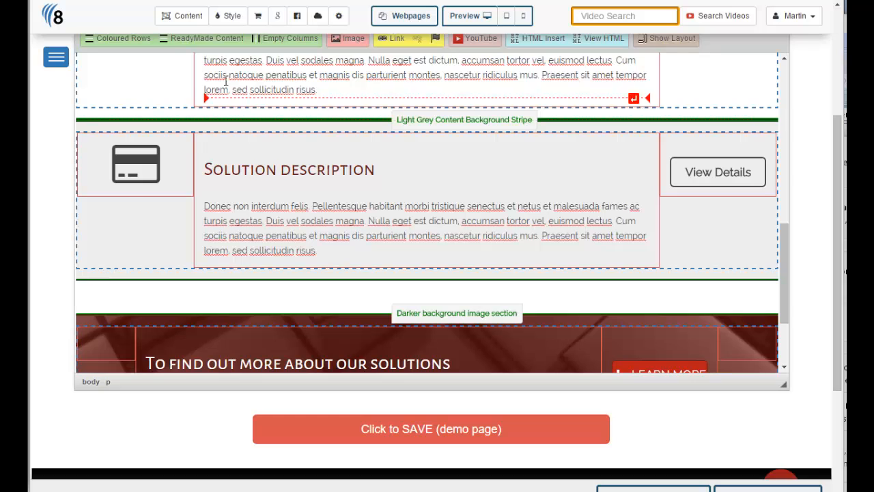
{"action": "left_click_drag", "start_coordinate": [835, 158], "coordinate": [837, 127]}
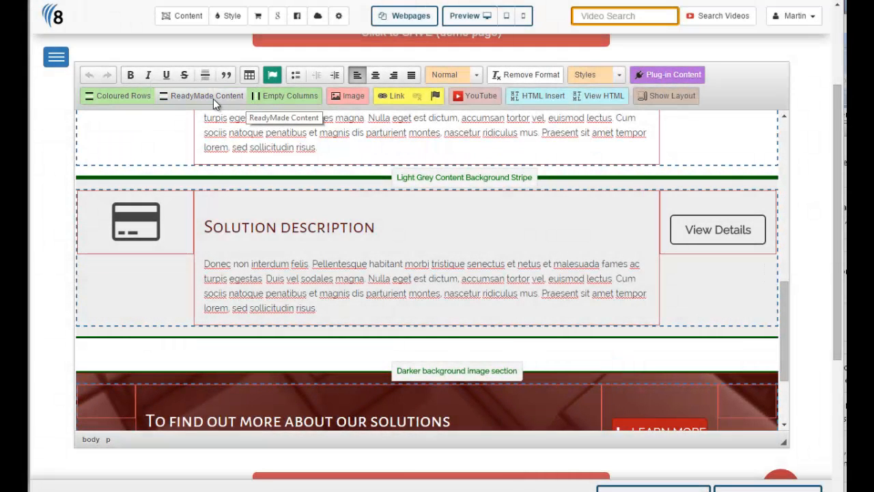
{"action": "left_click", "coordinate": [213, 99]}
{"action": "left_click", "coordinate": [488, 253]}
{"action": "left_click", "coordinate": [495, 311]}
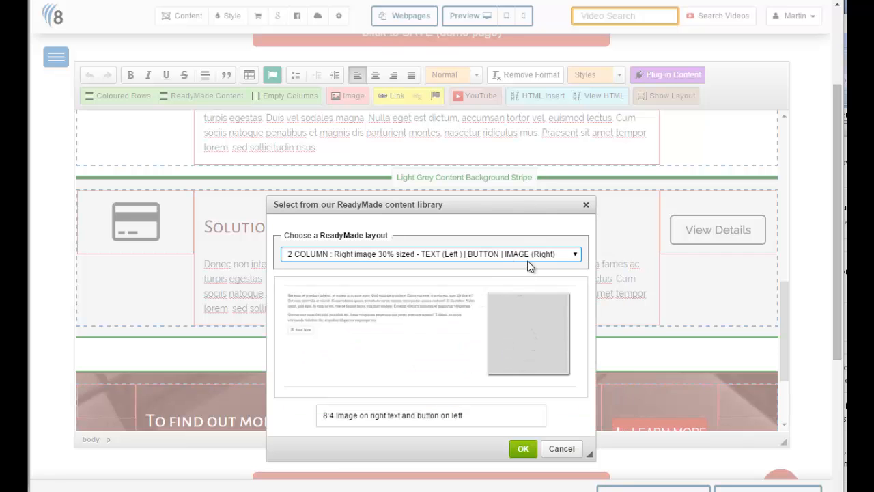
{"action": "left_click", "coordinate": [528, 258]}
{"action": "left_click_drag", "start_coordinate": [622, 312], "coordinate": [614, 432]}
{"action": "left_click", "coordinate": [309, 355]}
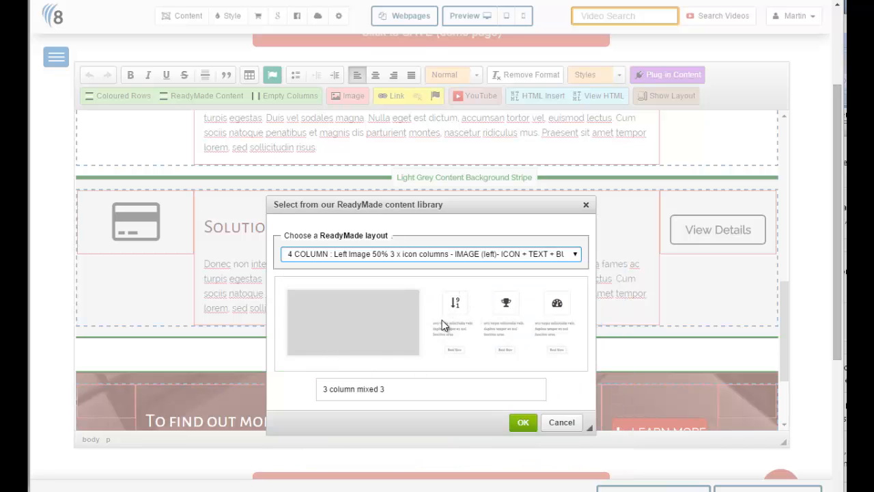
{"action": "left_click", "coordinate": [523, 422]}
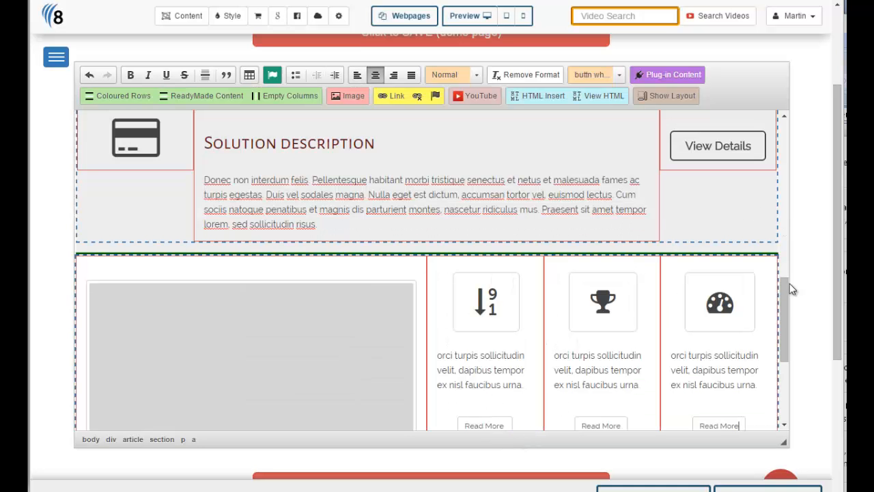
Select the i element of the first row's bookmark icon, and that of the second row's bolt icon.
{"action": "left_click_drag", "start_coordinate": [790, 283], "coordinate": [783, 186]}
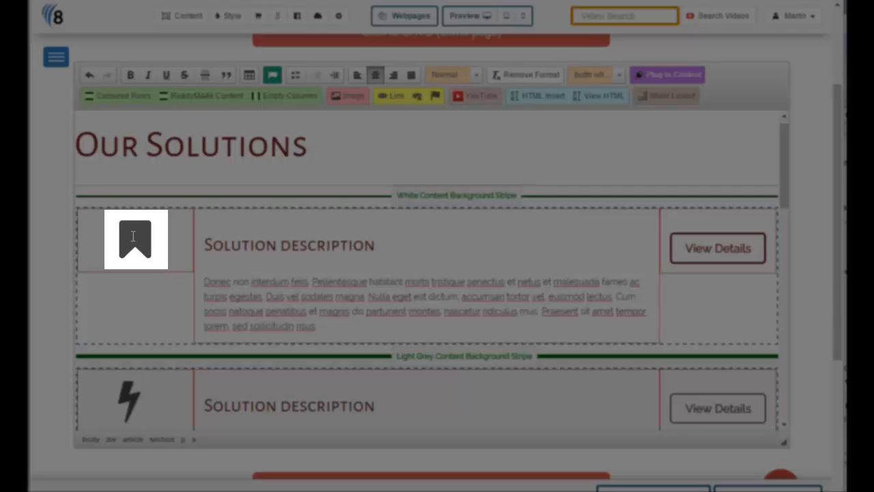
{"action": "left_click", "coordinate": [133, 236]}
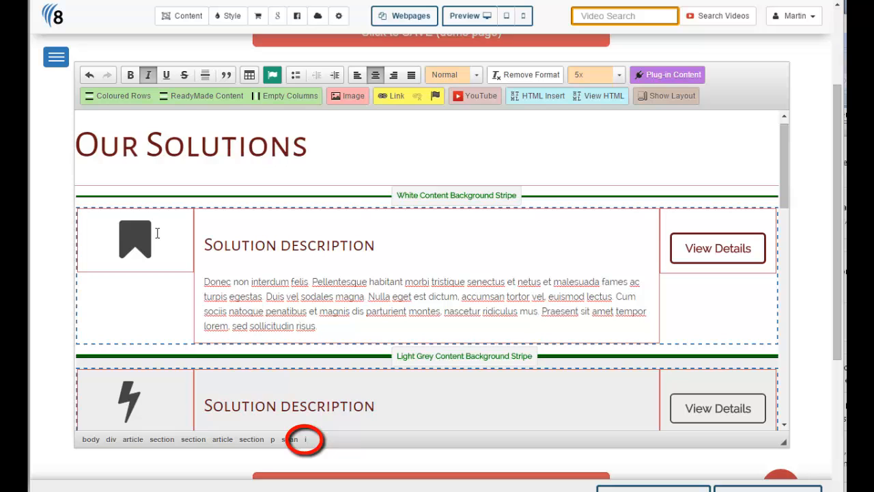
{"action": "left_click", "coordinate": [305, 439]}
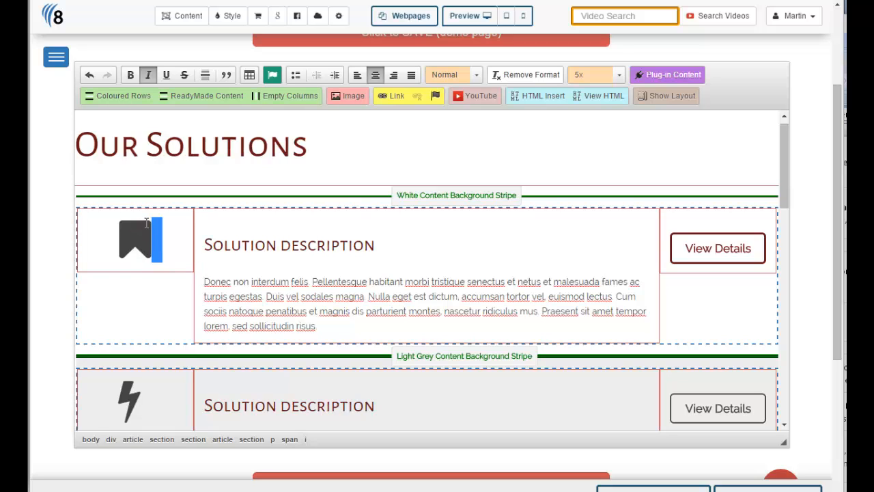
{"action": "left_click", "coordinate": [145, 394]}
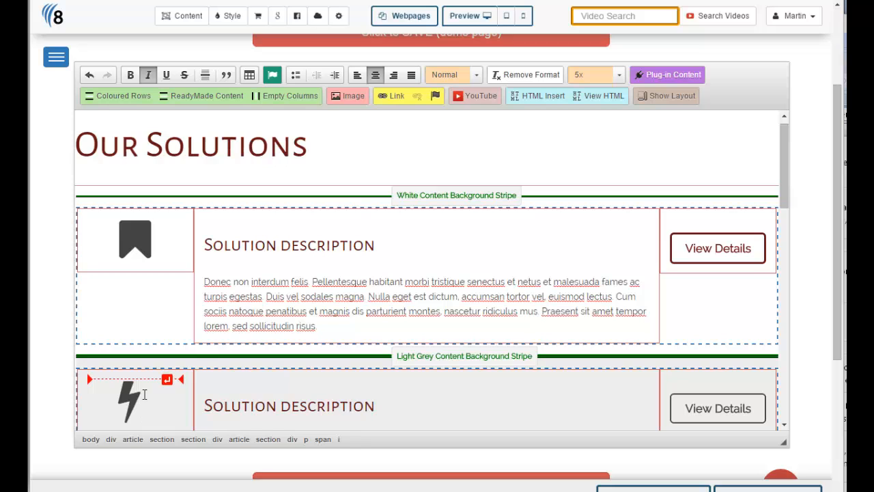
{"action": "left_click", "coordinate": [322, 440]}
{"action": "left_click", "coordinate": [338, 440]}
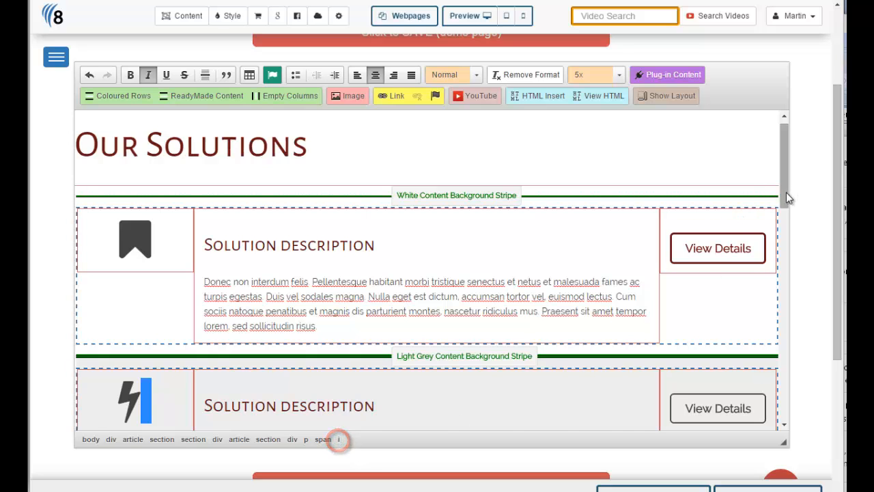
Replace the bar chart icon in the third solution row with the car icon, found by searching the icons for "car".
{"action": "scroll", "coordinate": [786, 198], "scroll_direction": "down", "scroll_amount": 3}
{"action": "left_click", "coordinate": [171, 344]}
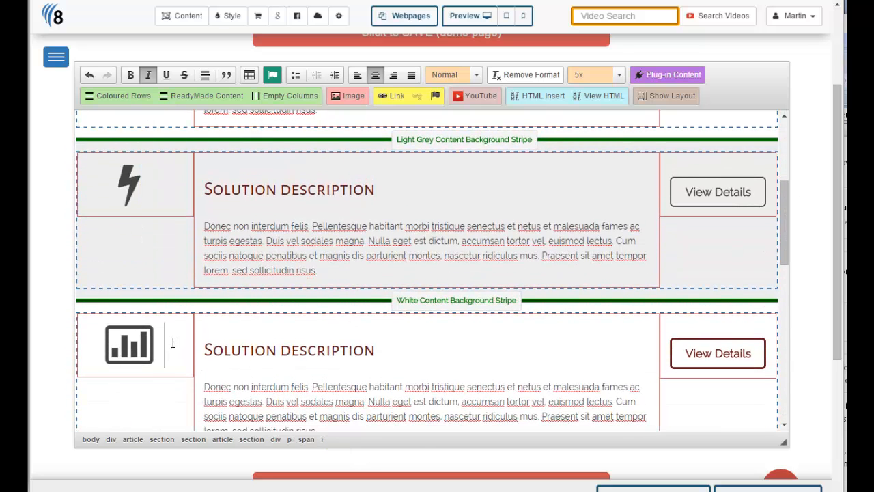
{"action": "left_click", "coordinate": [324, 440]}
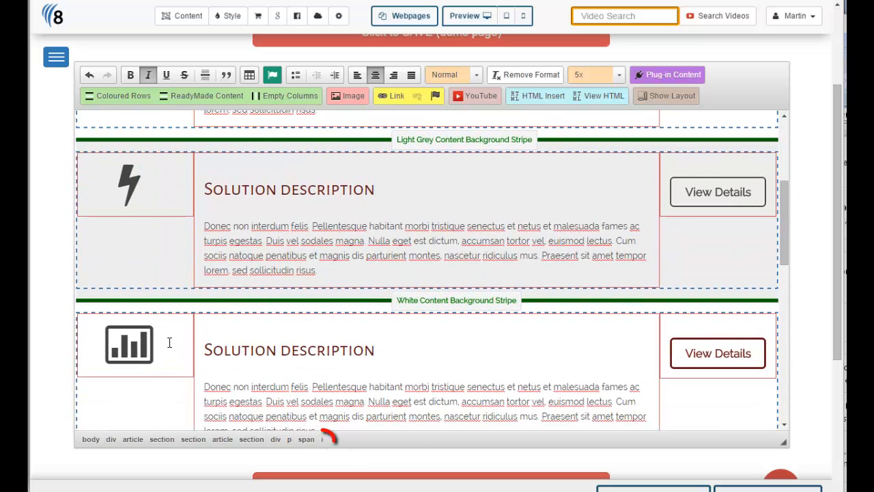
{"action": "left_click", "coordinate": [324, 441]}
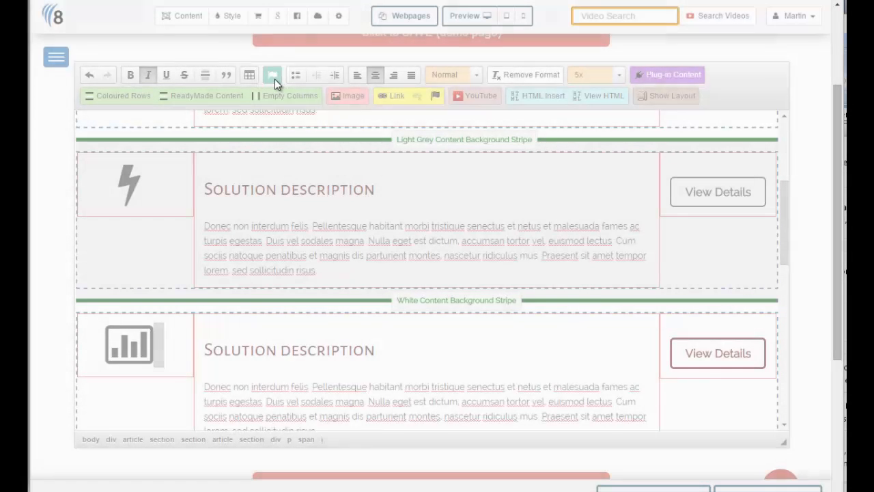
{"action": "left_click", "coordinate": [272, 77]}
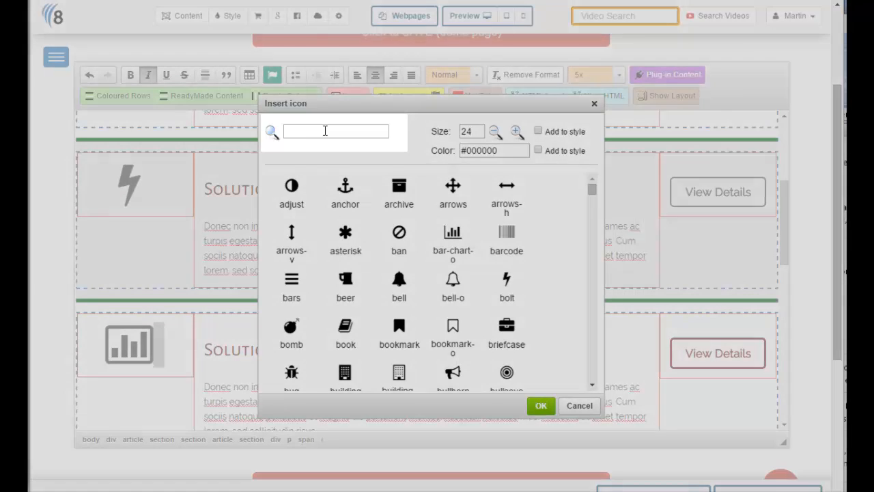
{"action": "left_click", "coordinate": [325, 132]}
{"action": "type", "text": "car"}
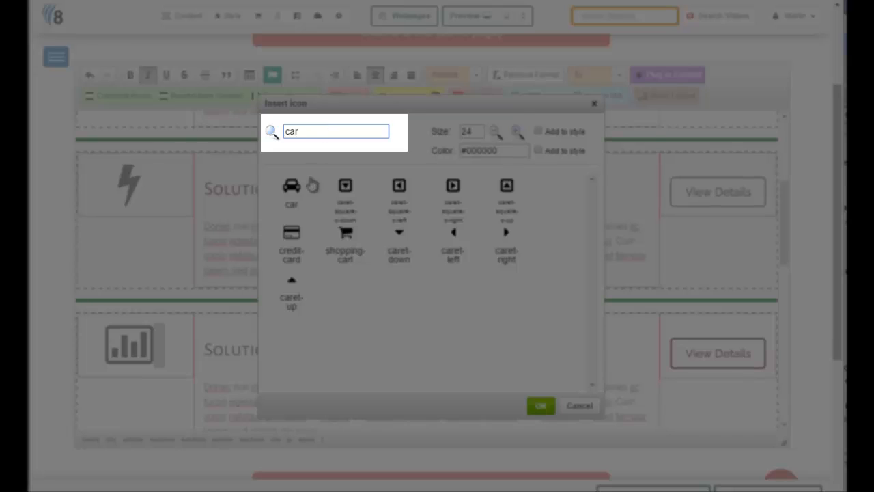
{"action": "left_click", "coordinate": [295, 193]}
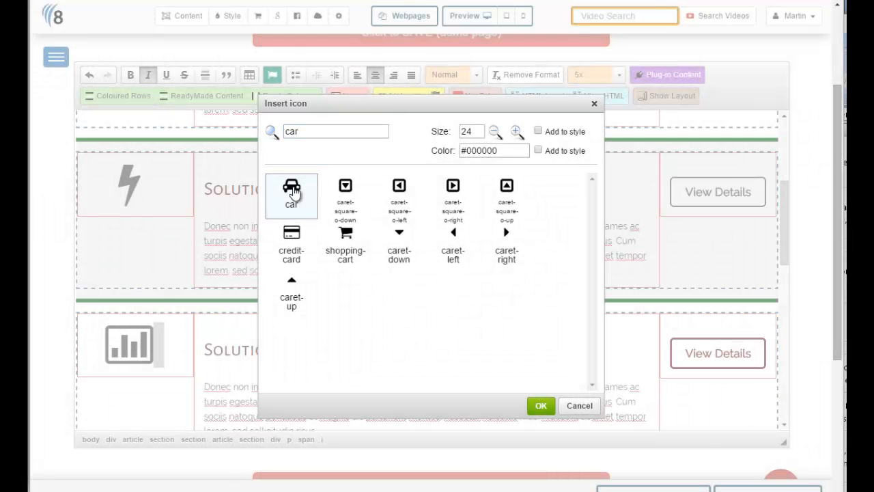
{"action": "left_click", "coordinate": [545, 404]}
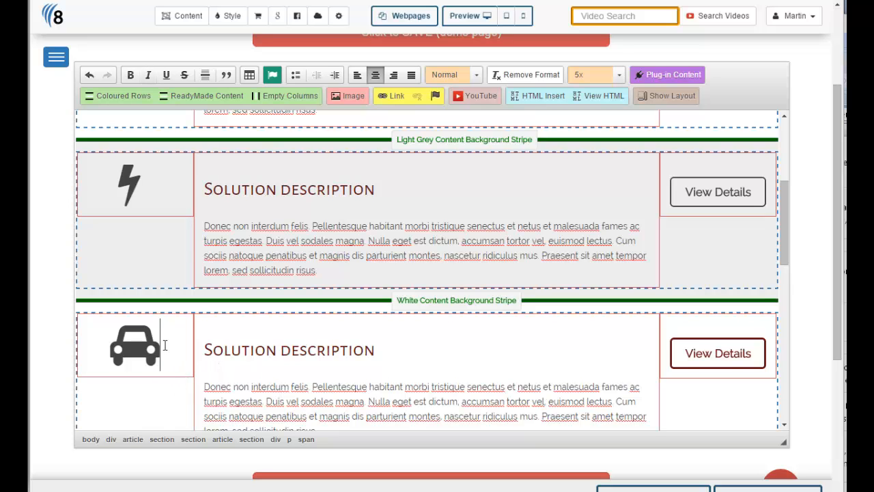
Replace the bolt icon in the second solution row with the plus icon, found by searching the icons for "plu".
{"action": "left_click", "coordinate": [142, 184]}
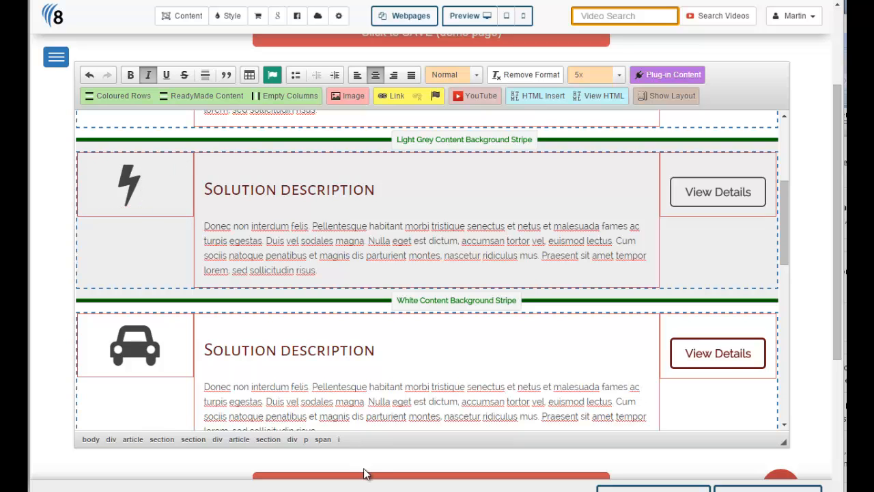
{"action": "left_click", "coordinate": [338, 439]}
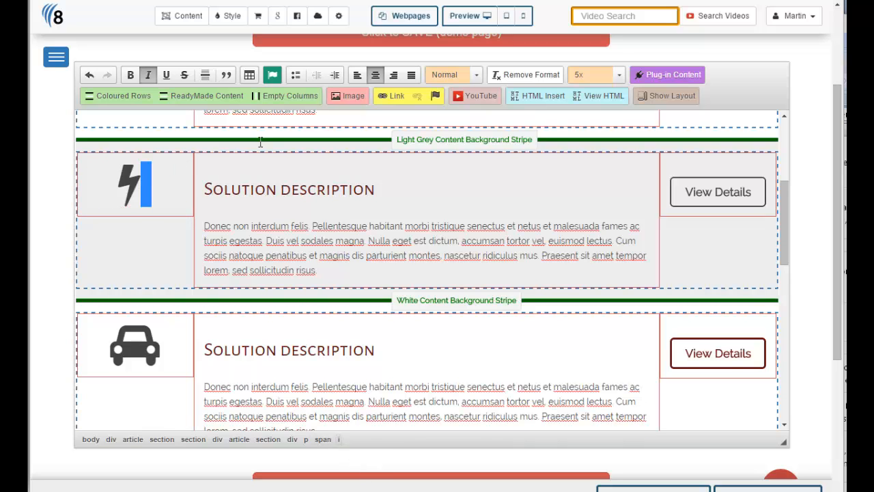
{"action": "left_click", "coordinate": [273, 76]}
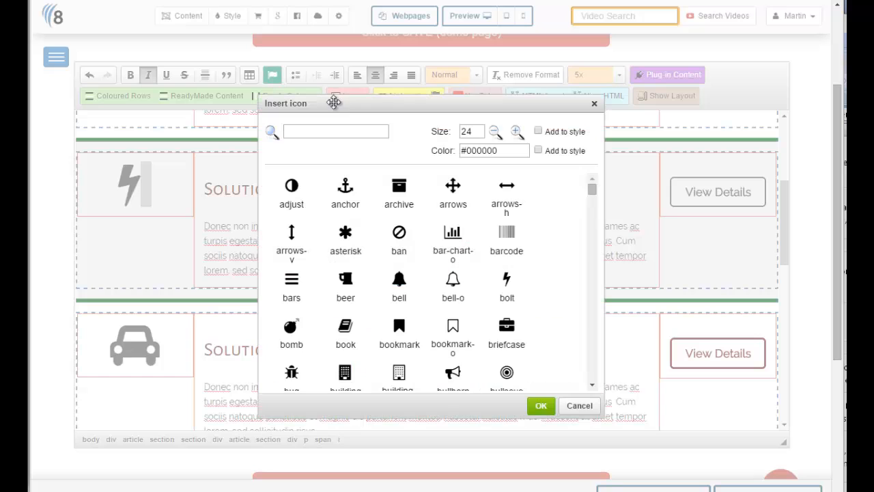
{"action": "left_click", "coordinate": [346, 130]}
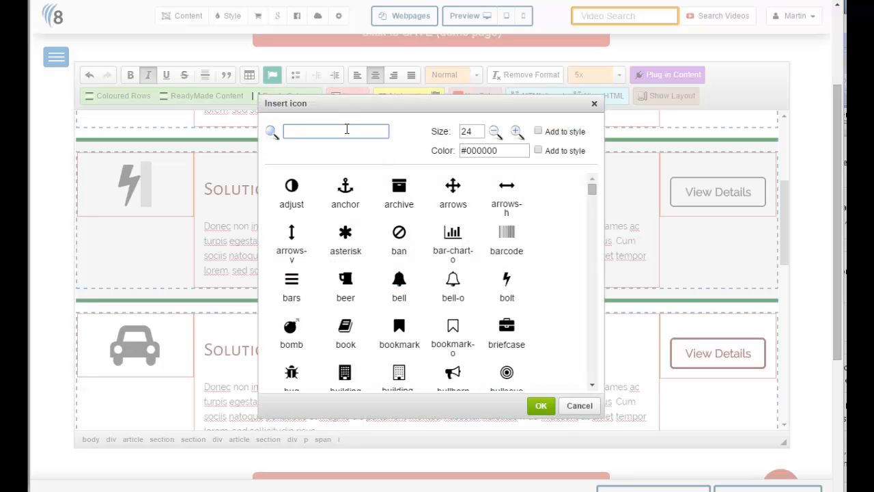
{"action": "type", "text": "plu"}
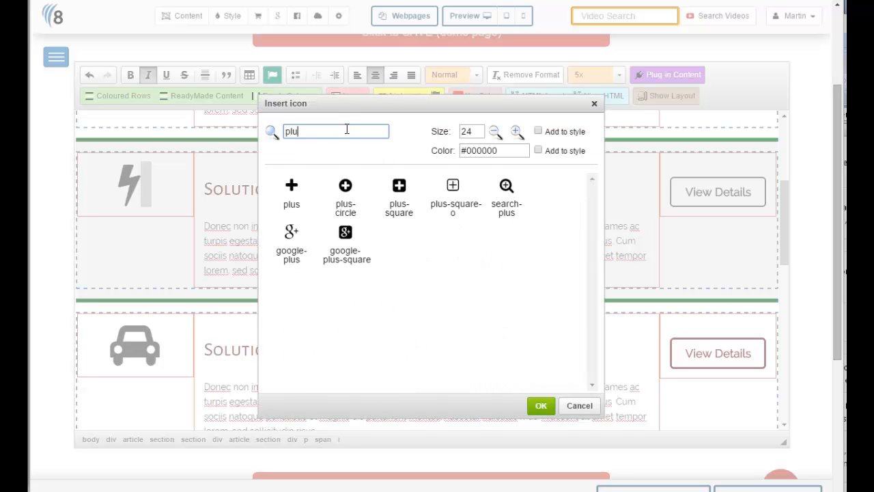
{"action": "left_click", "coordinate": [292, 197]}
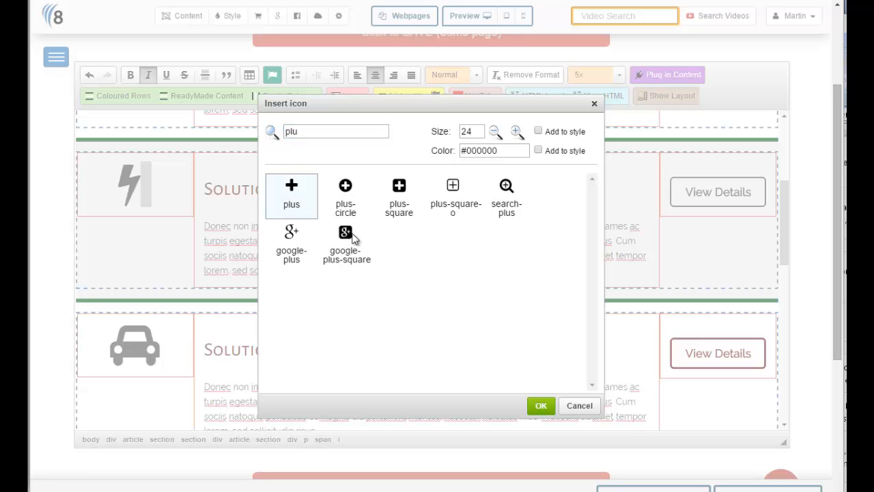
{"action": "left_click", "coordinate": [541, 405]}
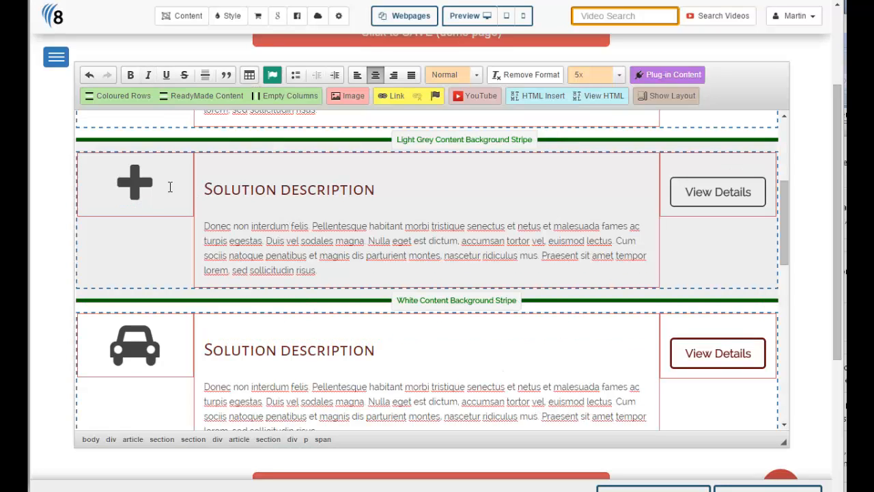
Replace the bookmark icon in the first solution row with the sort icon, found by searching the icons for "so".
{"action": "scroll", "coordinate": [169, 188], "scroll_direction": "up", "scroll_amount": 3}
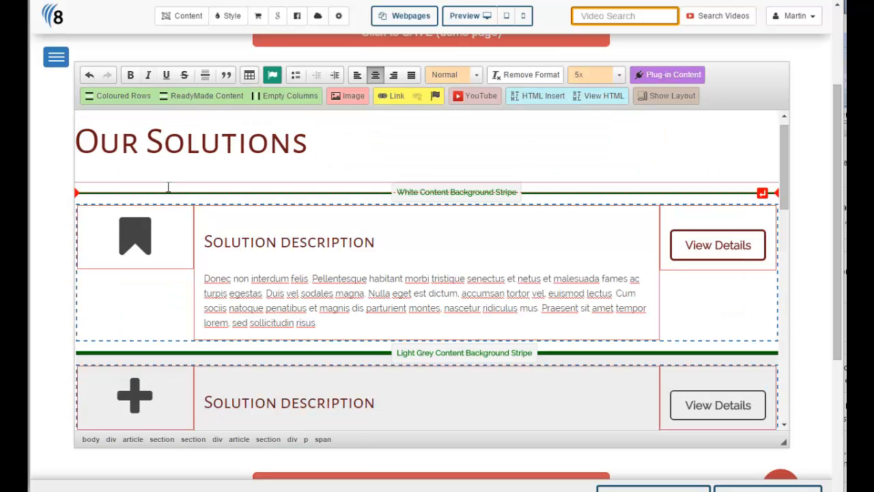
{"action": "left_click", "coordinate": [163, 233]}
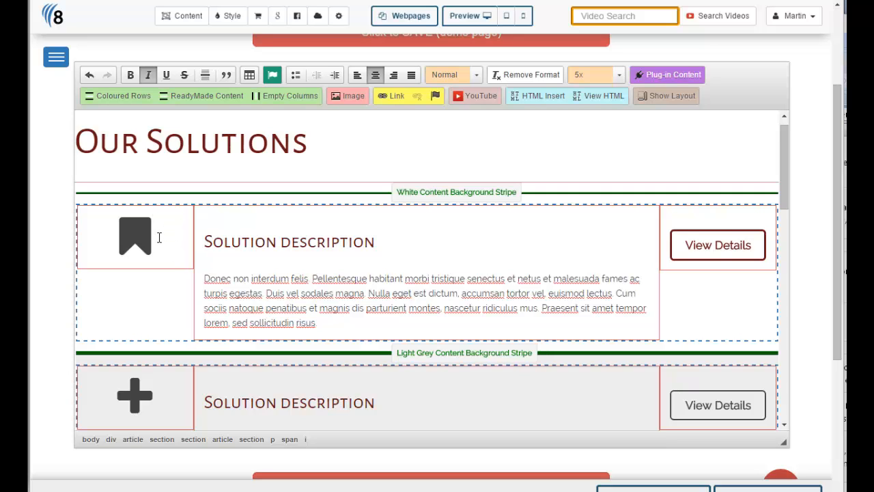
{"action": "left_click", "coordinate": [304, 438]}
{"action": "left_click", "coordinate": [272, 74]}
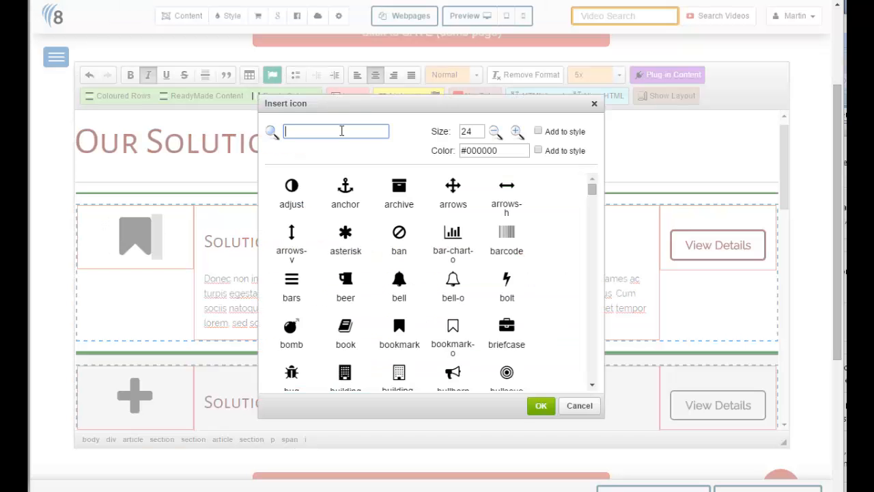
{"action": "type", "text": "so"}
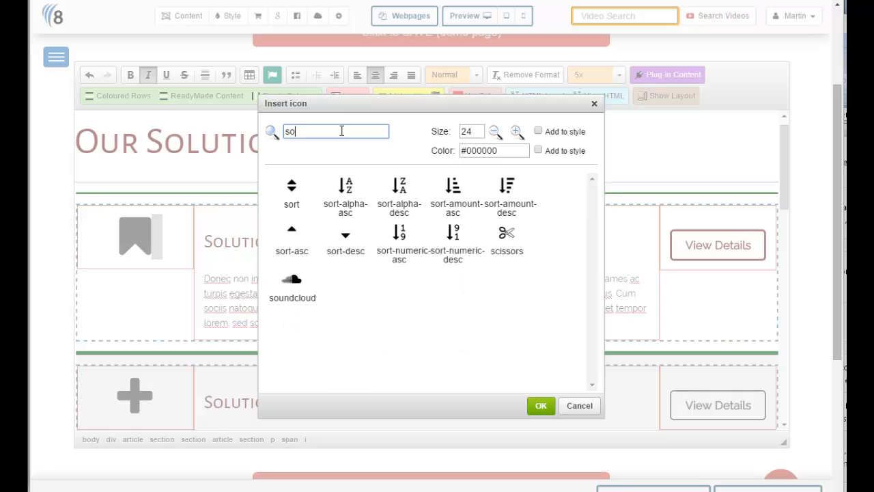
{"action": "left_click", "coordinate": [301, 199]}
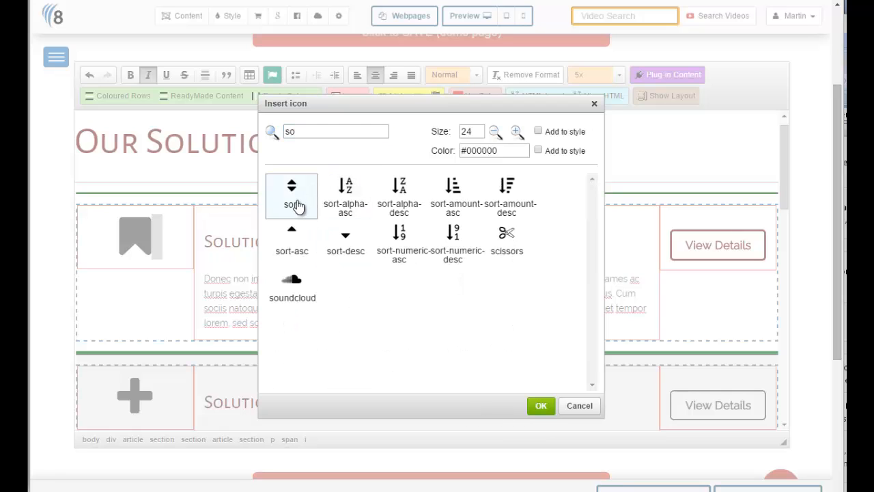
{"action": "left_click", "coordinate": [541, 406]}
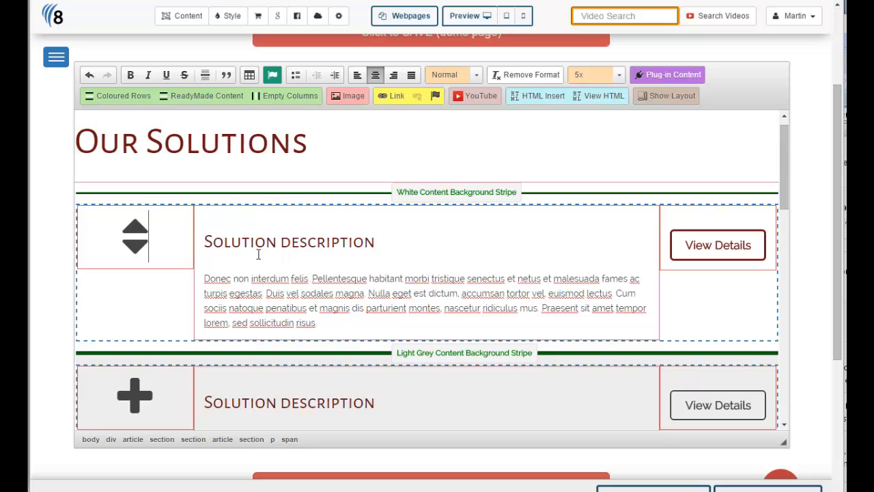
Replace the numeric sort icon in the inserted section's first icon column with the beer icon.
{"action": "scroll", "coordinate": [258, 254], "scroll_direction": "down", "scroll_amount": 3}
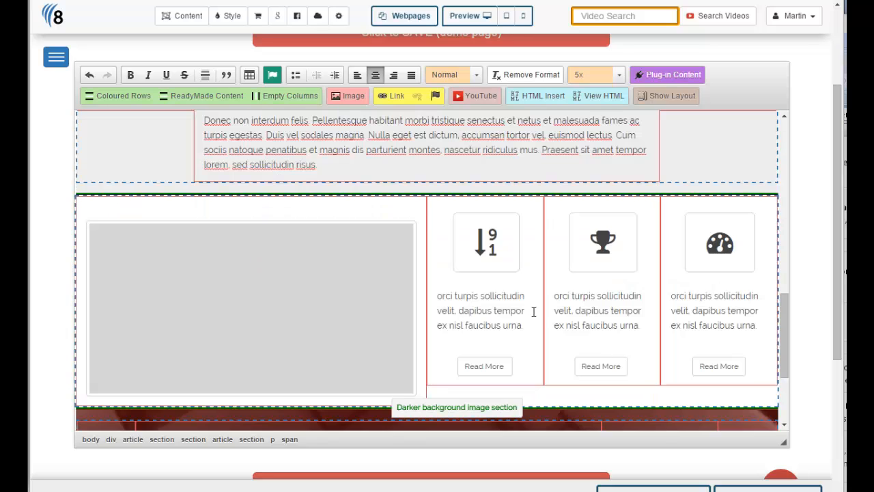
{"action": "left_click", "coordinate": [498, 244]}
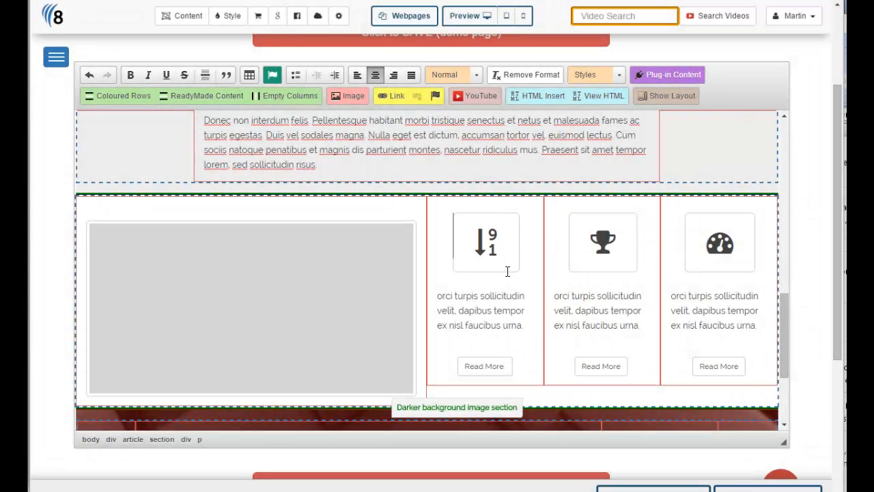
{"action": "left_click", "coordinate": [500, 241]}
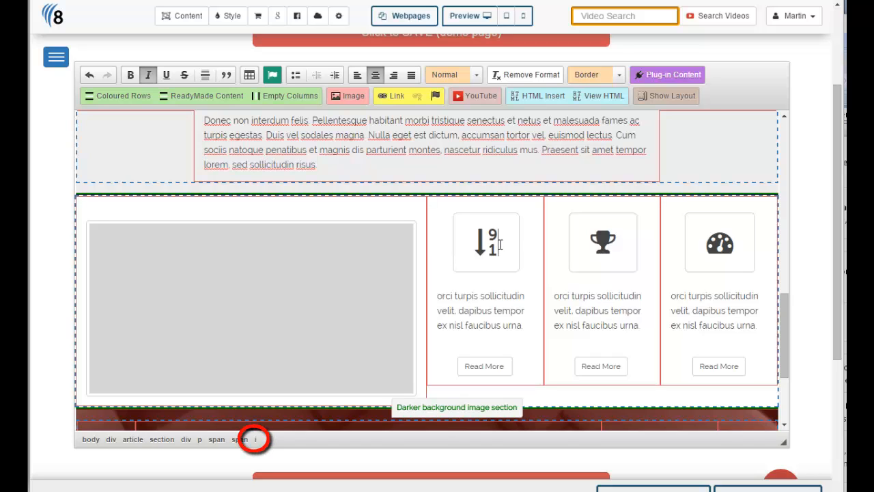
{"action": "left_click", "coordinate": [255, 439]}
{"action": "left_click", "coordinate": [272, 77]}
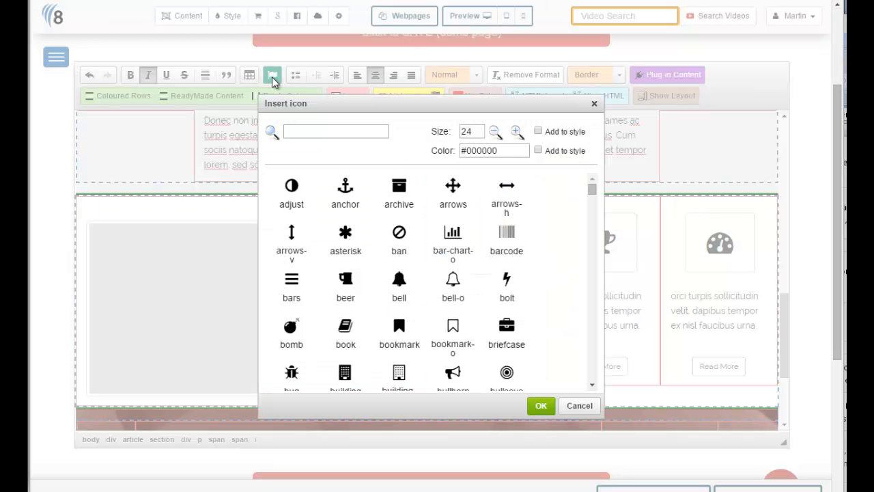
{"action": "left_click", "coordinate": [345, 287]}
{"action": "left_click", "coordinate": [541, 406]}
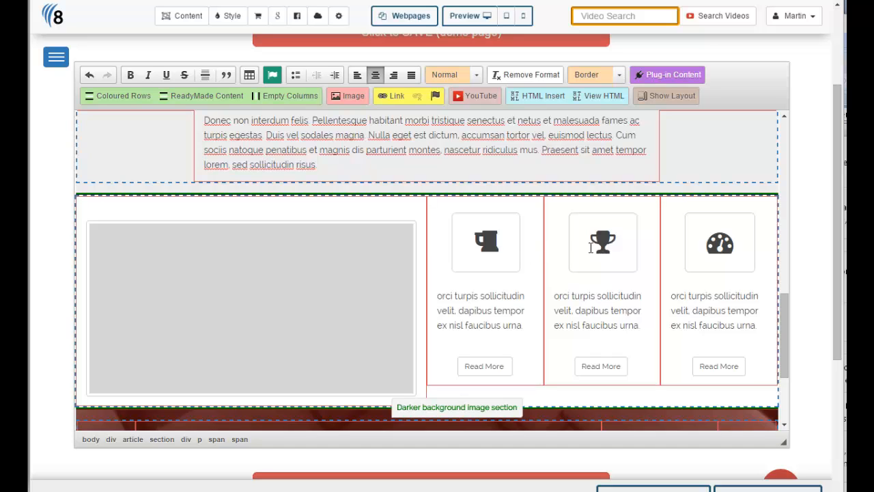
Delete the trophy icon from the middle icon column of the inserted section.
{"action": "left_click", "coordinate": [593, 243]}
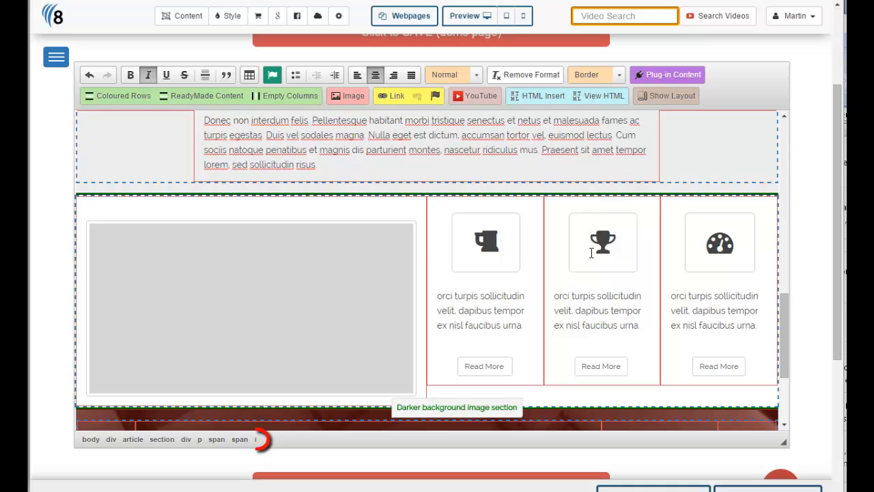
{"action": "left_click", "coordinate": [256, 439]}
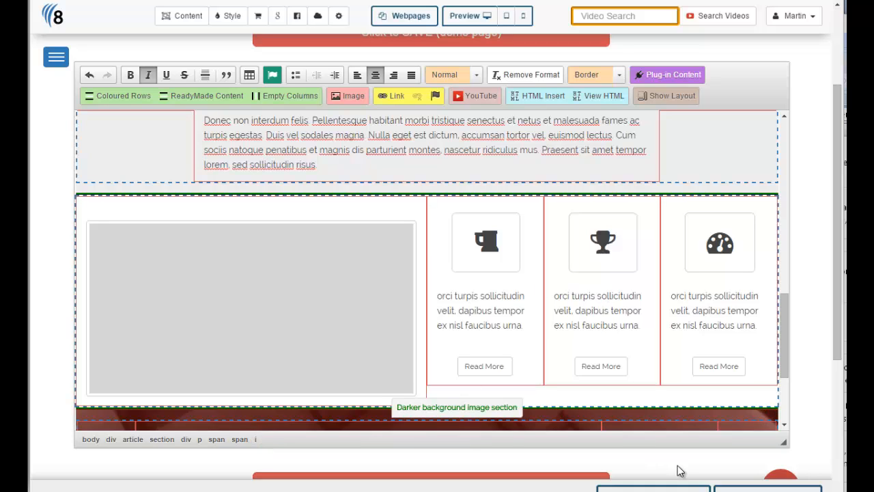
{"action": "key", "text": "Delete"}
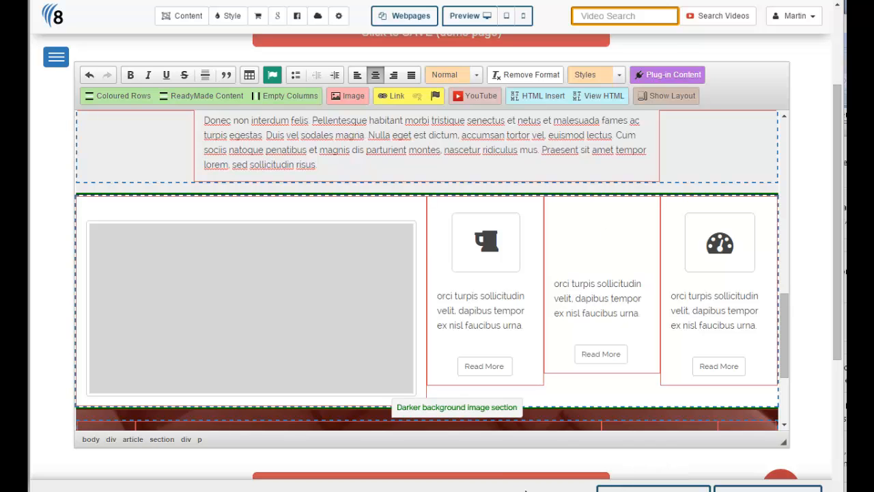
Insert the usd icon in the emptied spot of the middle icon column, found by searching the icons for "sd".
{"action": "left_click", "coordinate": [272, 79]}
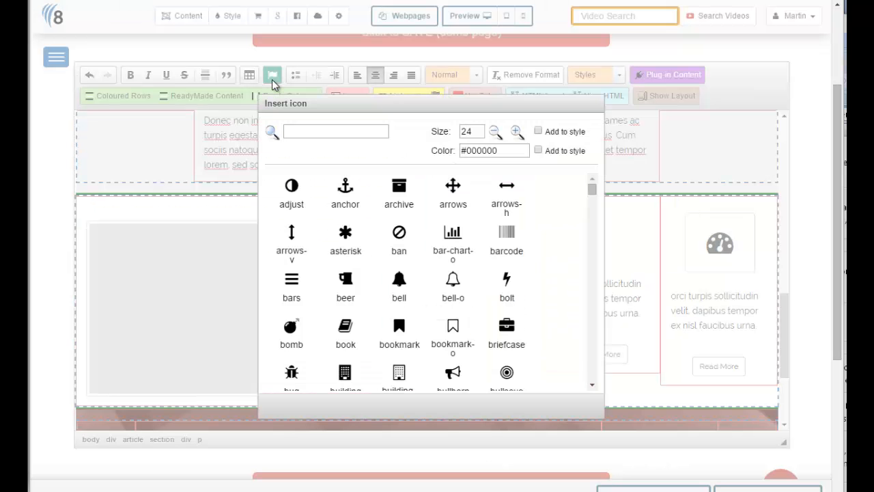
{"action": "left_click", "coordinate": [323, 130]}
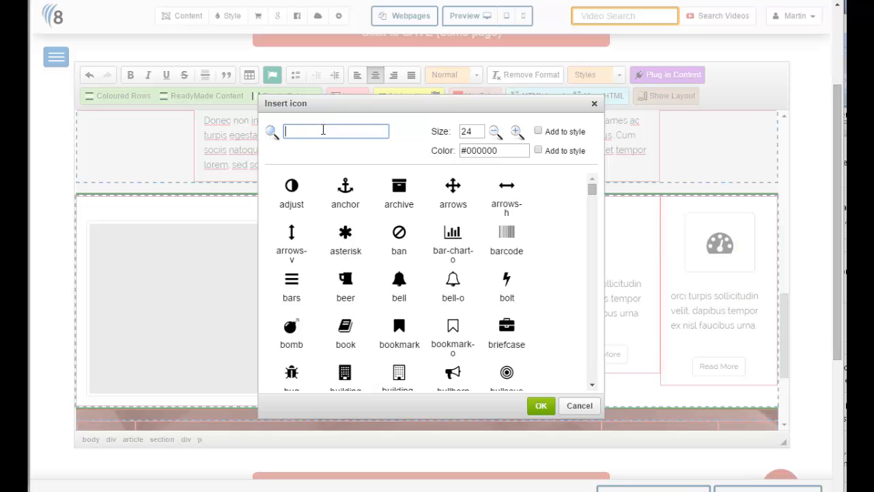
{"action": "type", "text": "sd"}
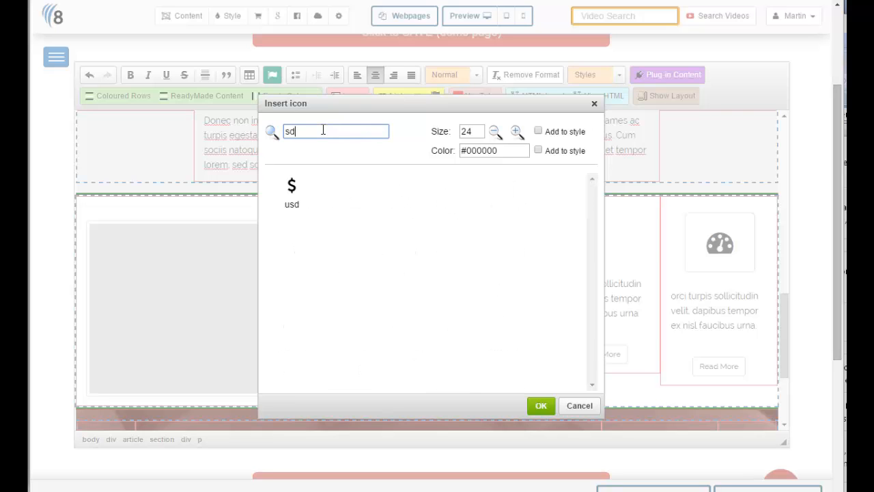
{"action": "left_click", "coordinate": [292, 191]}
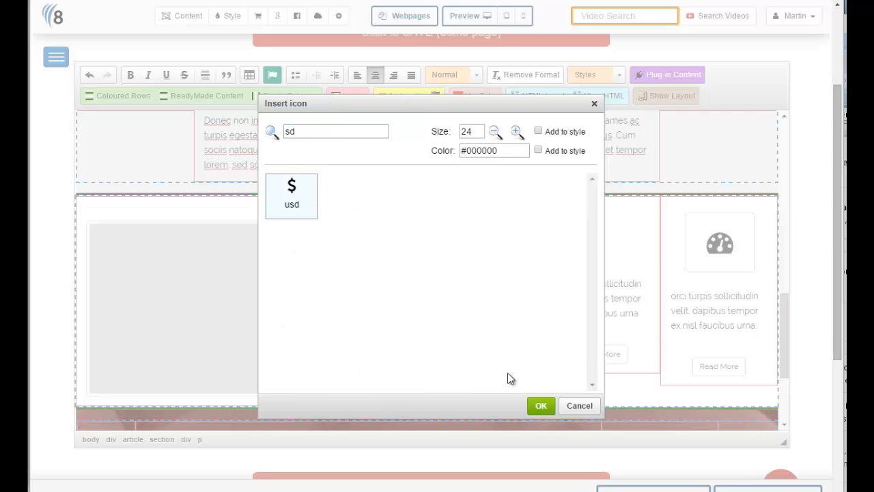
{"action": "left_click", "coordinate": [540, 405]}
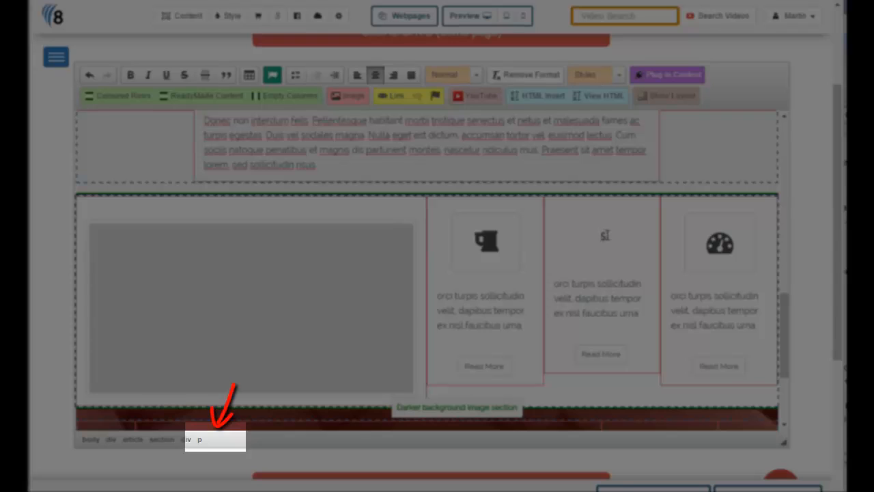
Select the i element of the dollar icon in the middle column and apply the rounded "Shadow col-2" inline style to it.
{"action": "key", "text": "ctrl+i"}
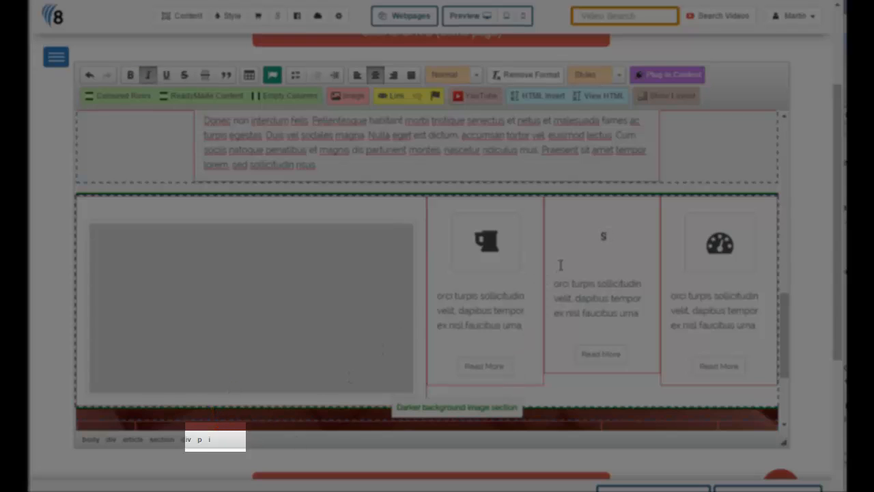
{"action": "left_click", "coordinate": [567, 207]}
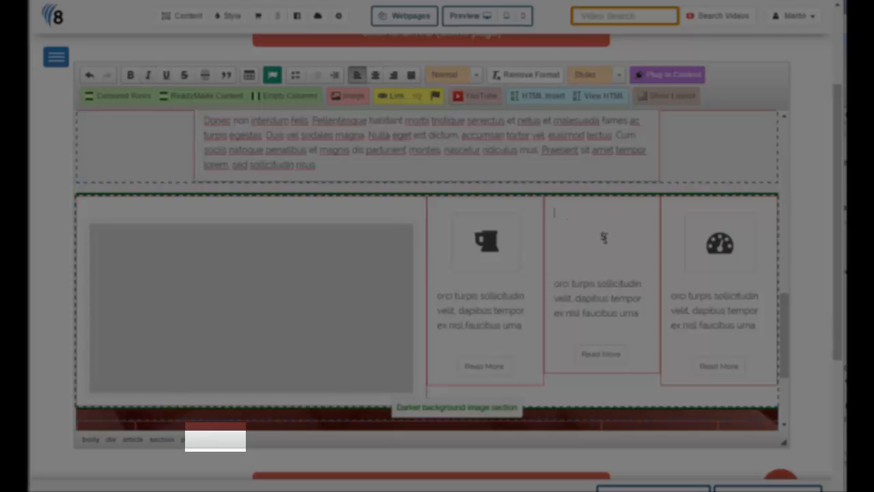
{"action": "left_click", "coordinate": [623, 234]}
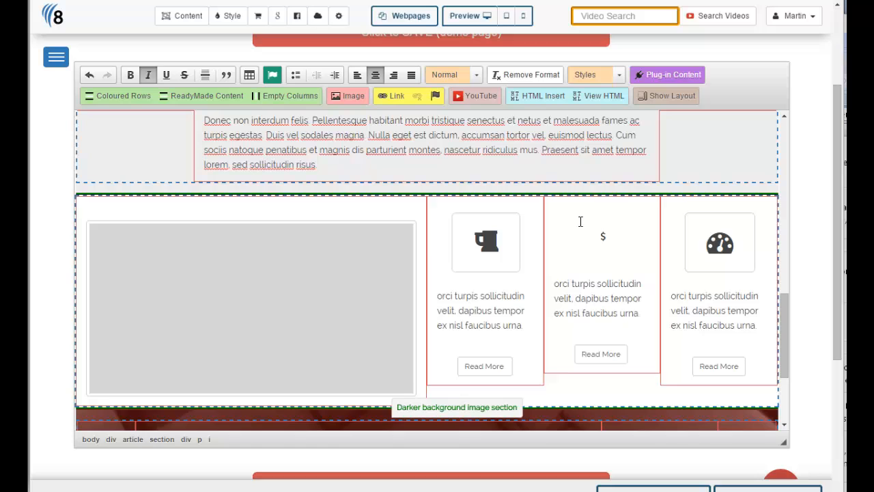
{"action": "left_click", "coordinate": [579, 222]}
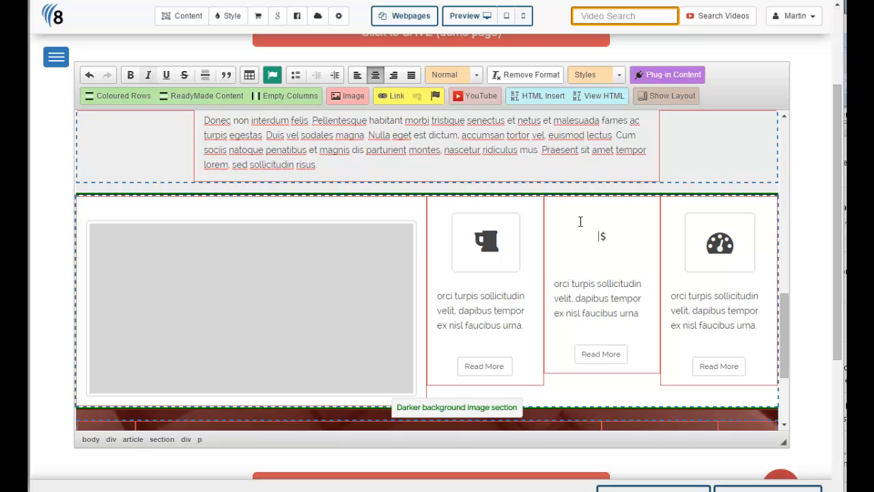
{"action": "left_click", "coordinate": [622, 236]}
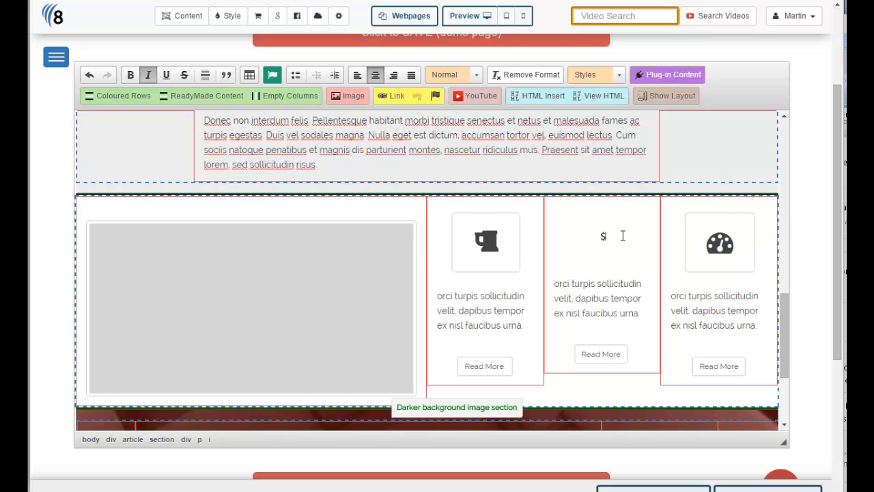
{"action": "left_click", "coordinate": [209, 441]}
{"action": "left_click", "coordinate": [596, 76]}
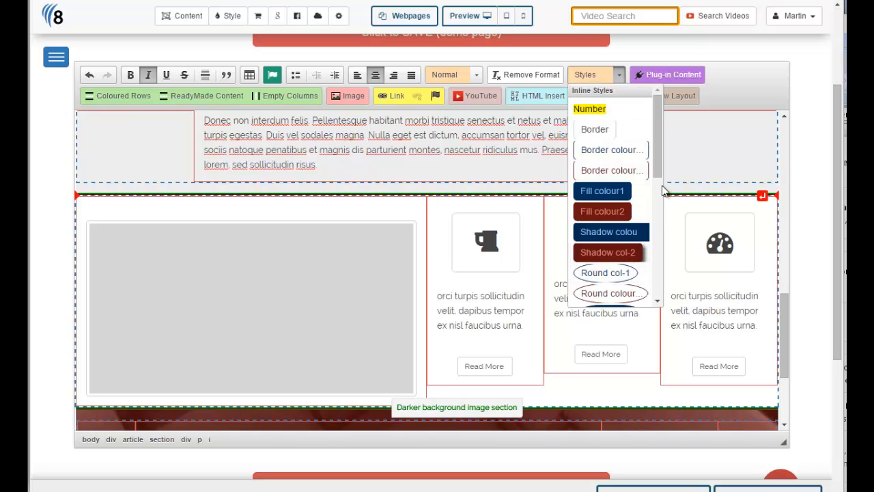
{"action": "left_click_drag", "start_coordinate": [658, 170], "coordinate": [658, 236]}
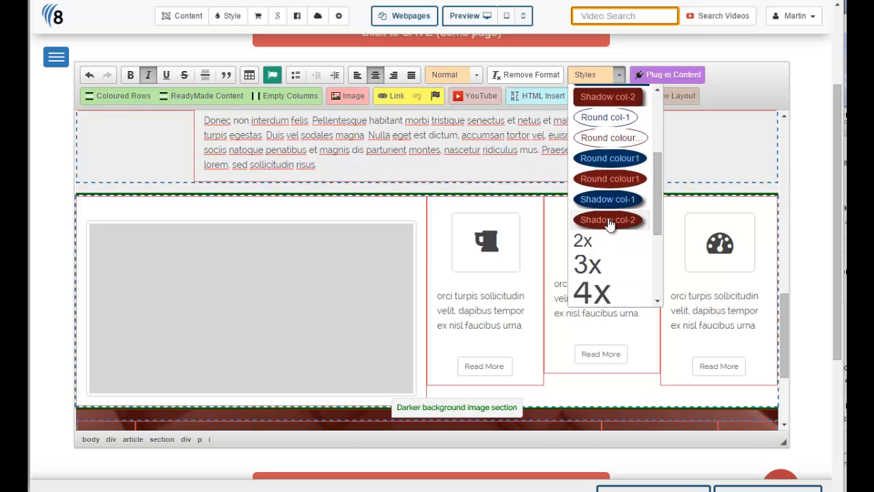
{"action": "left_click", "coordinate": [609, 220]}
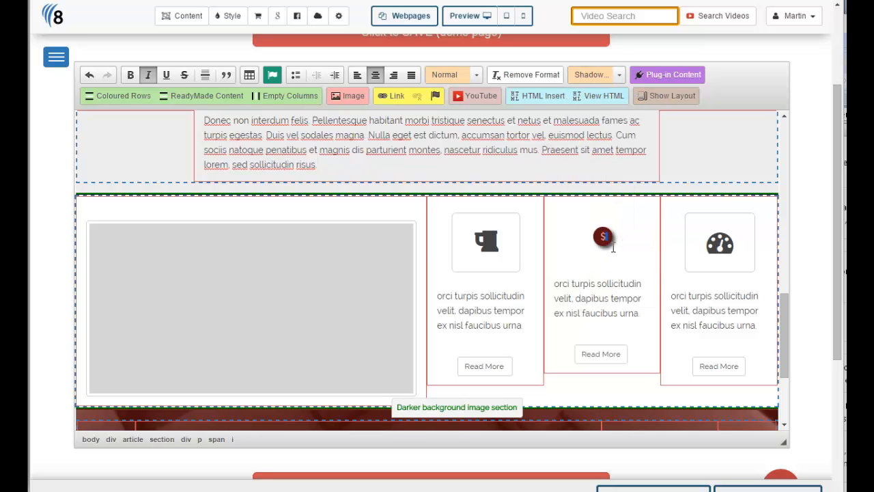
{"action": "left_click", "coordinate": [612, 247]}
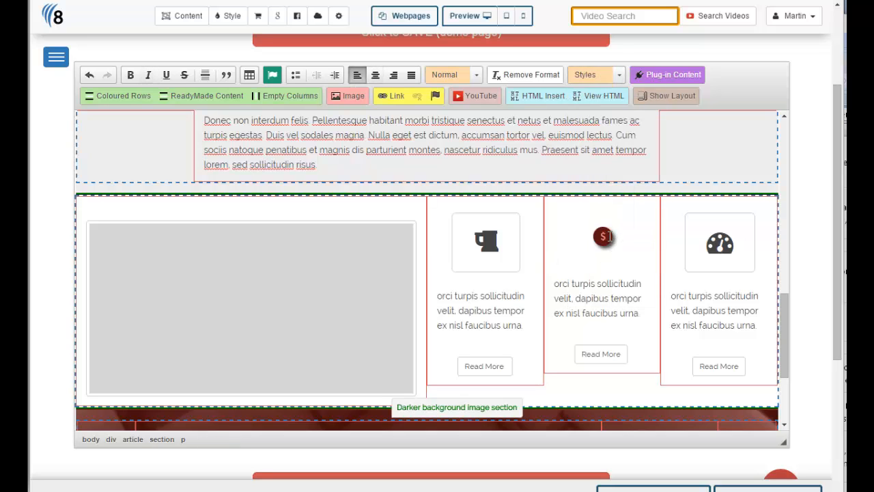
Apply the 3x size style to the i element of the dollar icon in the middle column.
{"action": "left_click", "coordinate": [605, 236]}
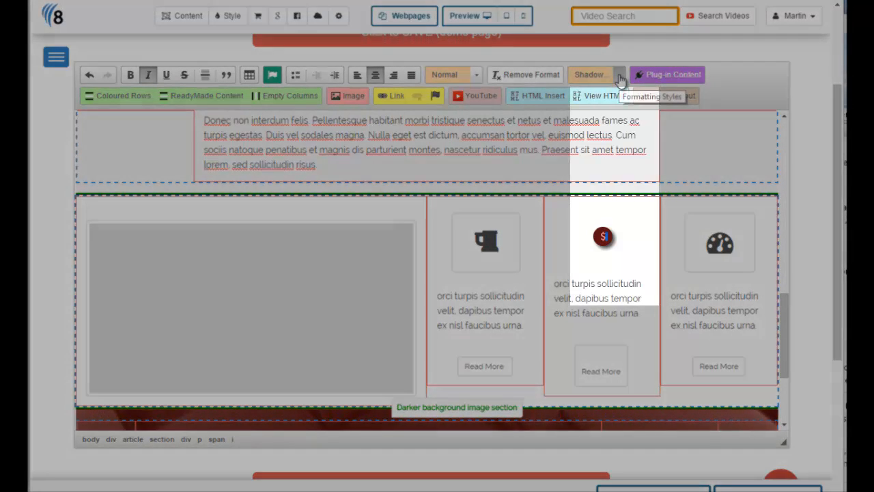
{"action": "left_click", "coordinate": [614, 75]}
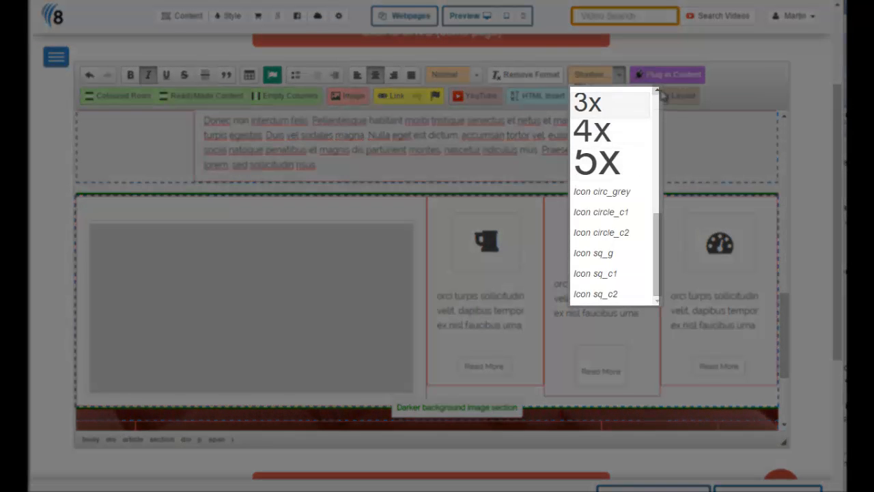
{"action": "scroll", "coordinate": [618, 119], "scroll_direction": "up", "scroll_amount": 1}
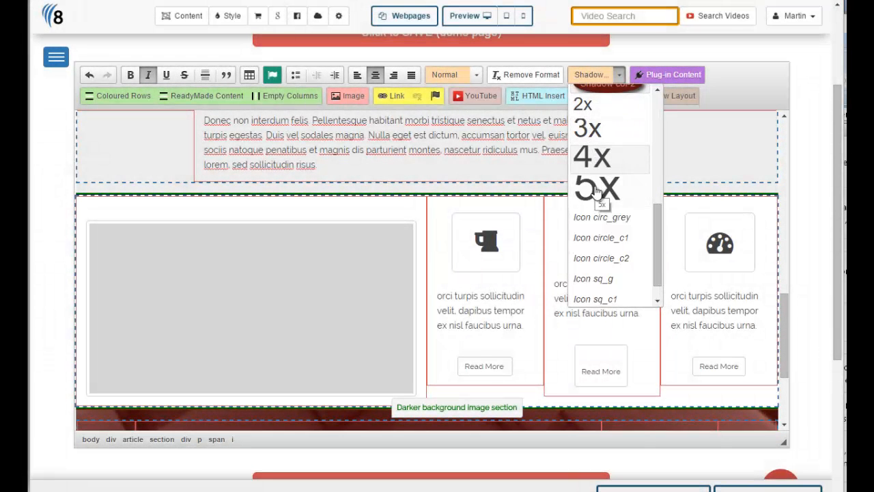
{"action": "left_click", "coordinate": [595, 130]}
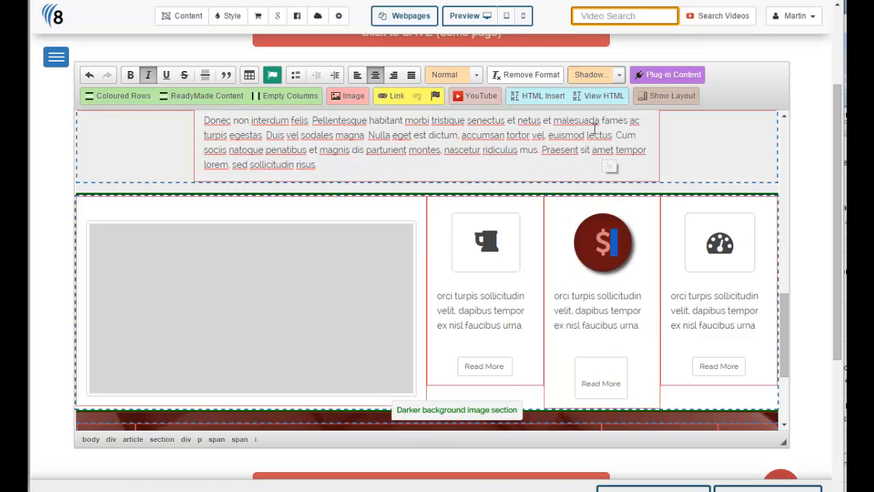
Apply the 2x size style to the dollar icon in the middle column and remove its 3x style.
{"action": "left_click", "coordinate": [613, 244]}
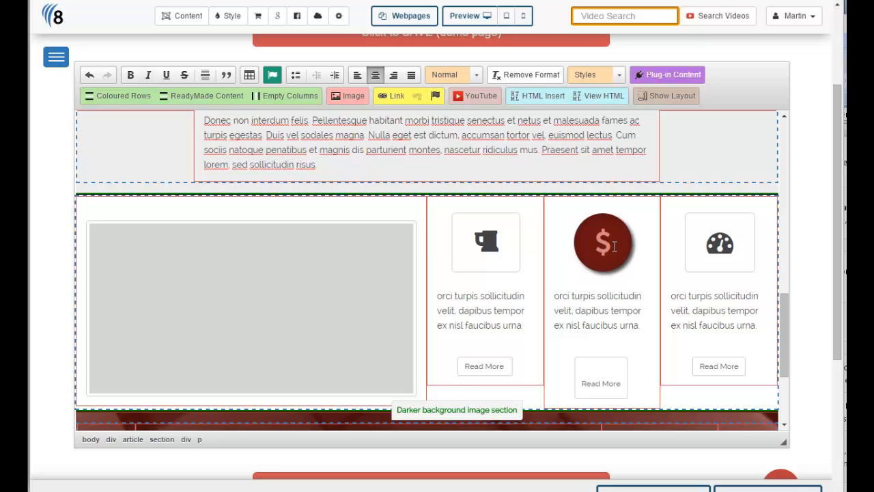
{"action": "left_click", "coordinate": [614, 245]}
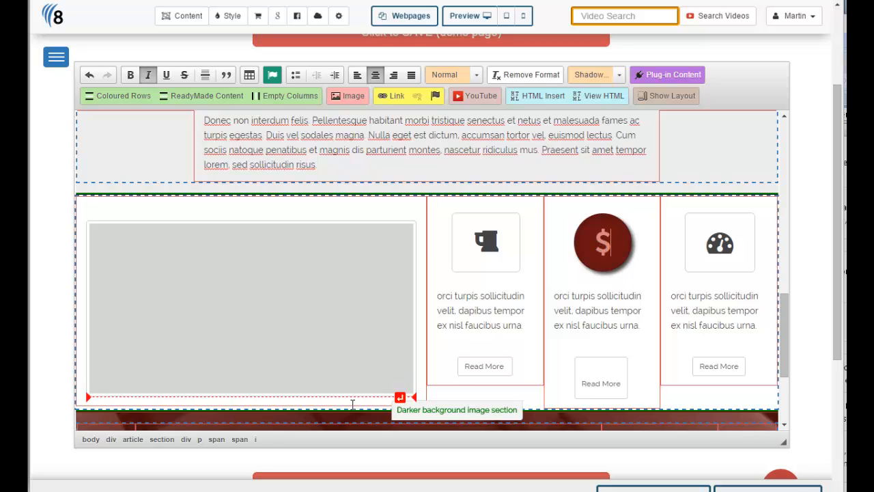
{"action": "left_click", "coordinate": [256, 439]}
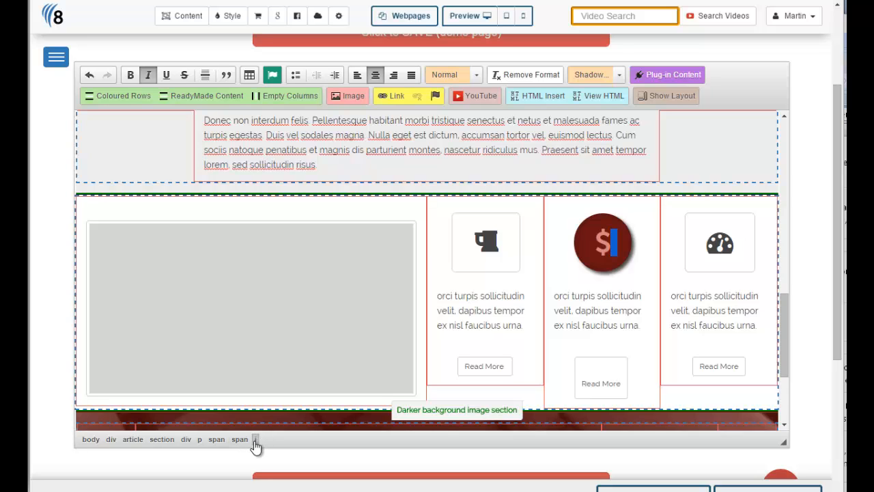
{"action": "left_click", "coordinate": [618, 74]}
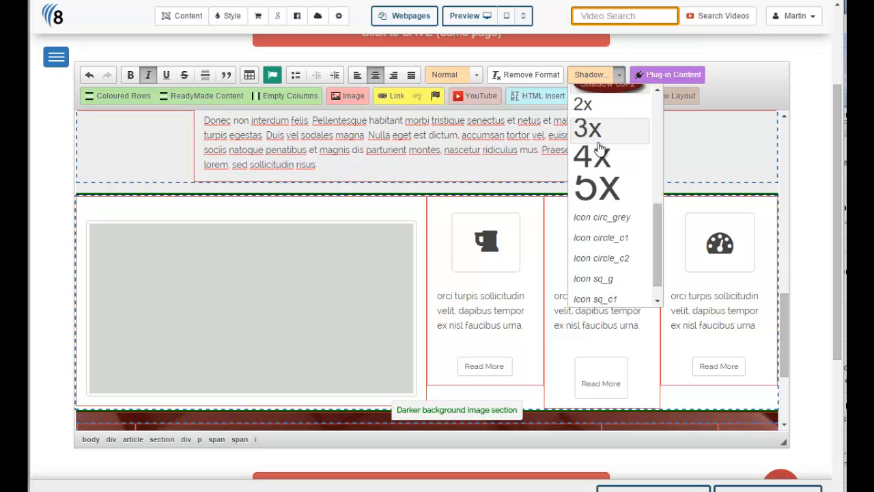
{"action": "left_click", "coordinate": [591, 107]}
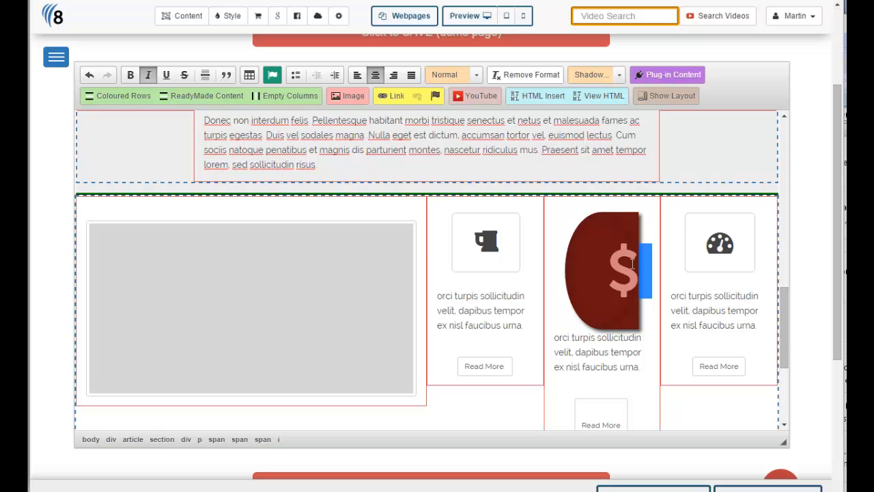
{"action": "left_click", "coordinate": [619, 75]}
{"action": "left_click", "coordinate": [588, 131]}
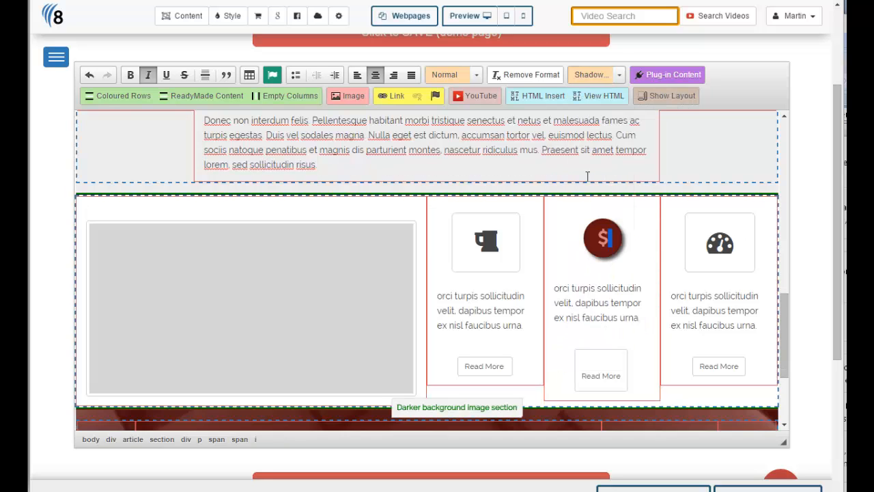
{"action": "left_click", "coordinate": [610, 243]}
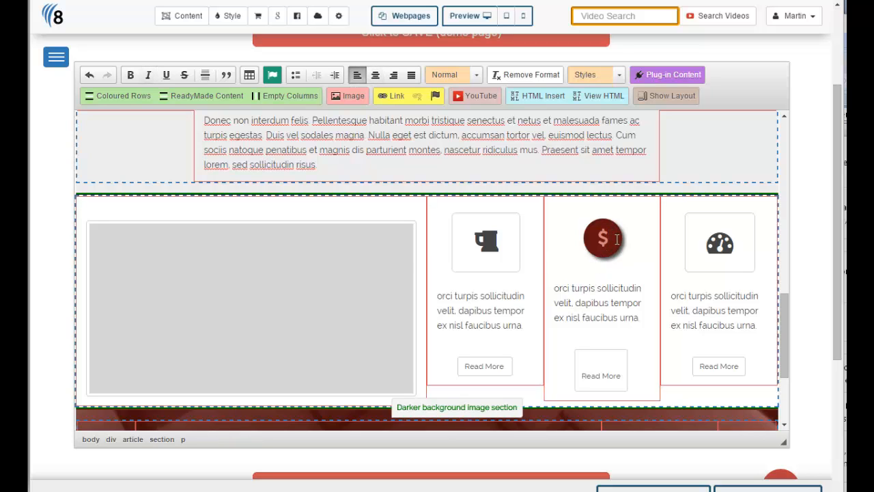
Replace the gauge icon in the last icon column with the pound (£) icon, found by searching the icons for "gb".
{"action": "left_click", "coordinate": [739, 244]}
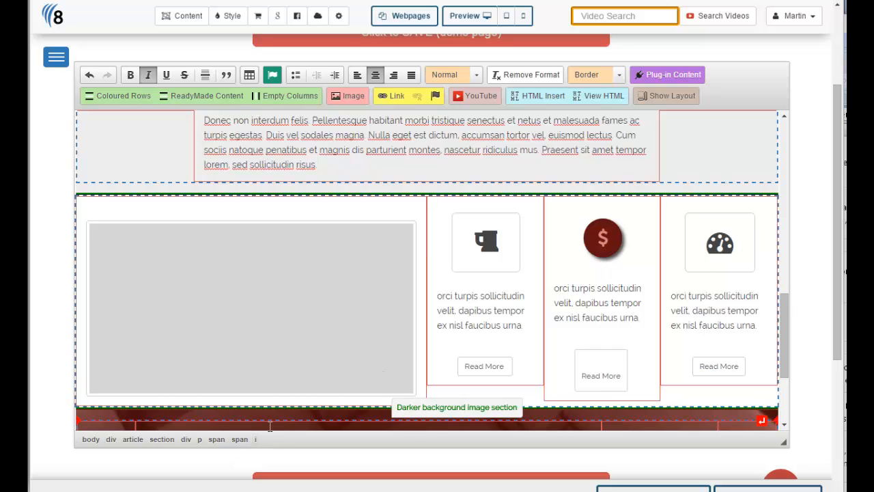
{"action": "key", "text": "Delete"}
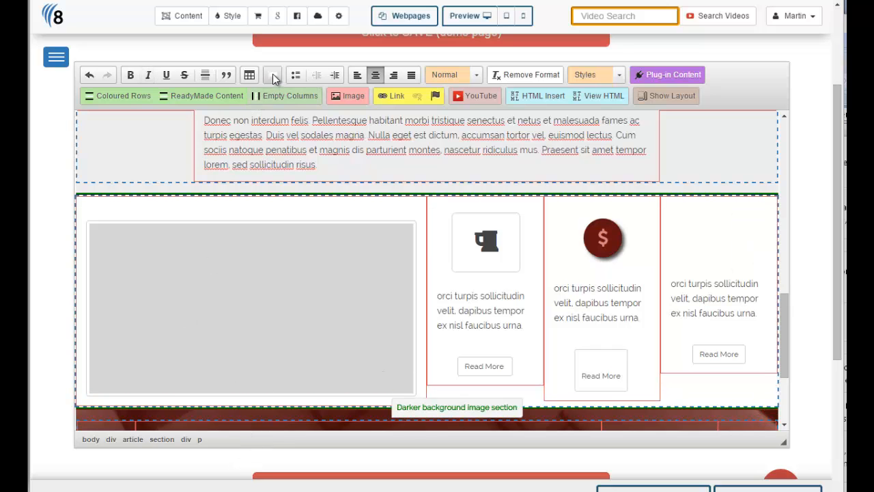
{"action": "left_click", "coordinate": [272, 74]}
{"action": "left_click", "coordinate": [326, 129]}
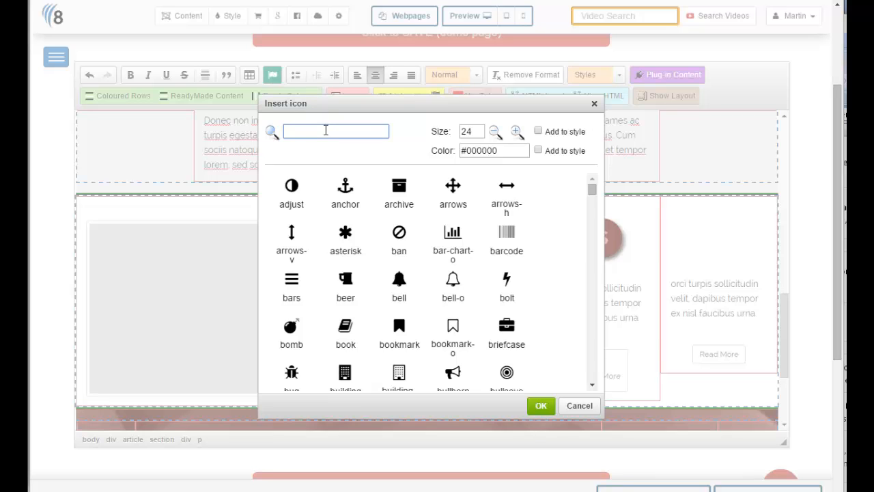
{"action": "type", "text": "gb"}
{"action": "left_click", "coordinate": [290, 198]}
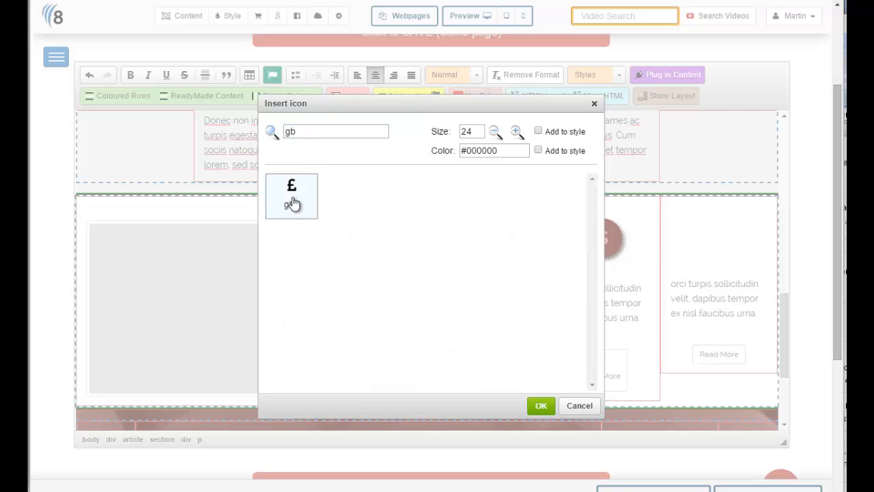
{"action": "left_click", "coordinate": [540, 406]}
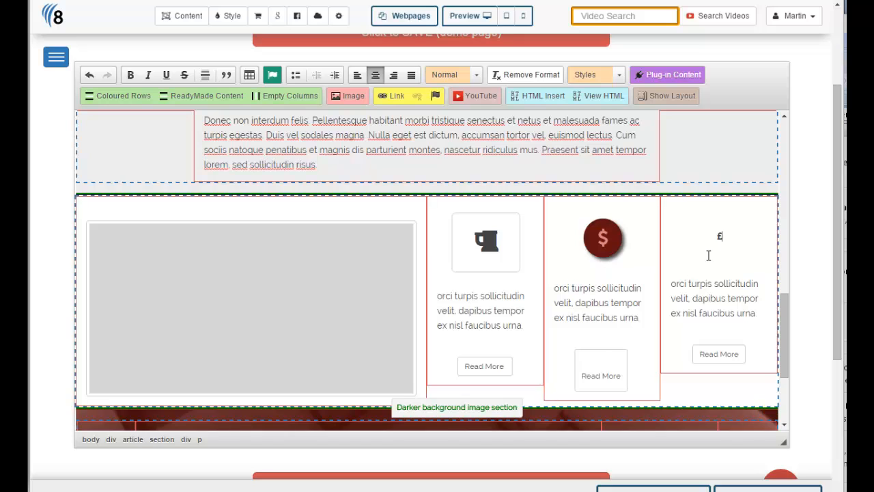
Select the i element of the pound icon in the last column and apply the rounded "Shadow col-1" inline style to it.
{"action": "left_click_drag", "start_coordinate": [734, 234], "coordinate": [721, 235]}
{"action": "key", "text": "ctrl+i"}
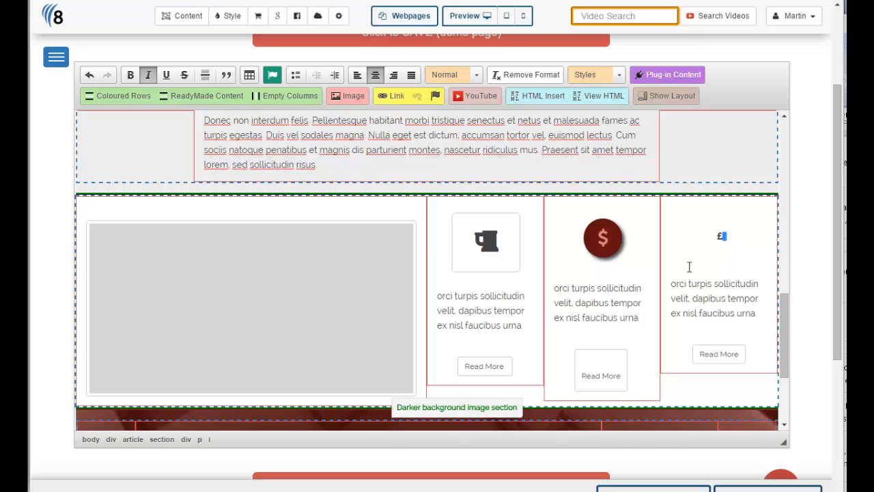
{"action": "left_click", "coordinate": [725, 274]}
{"action": "left_click", "coordinate": [731, 236]}
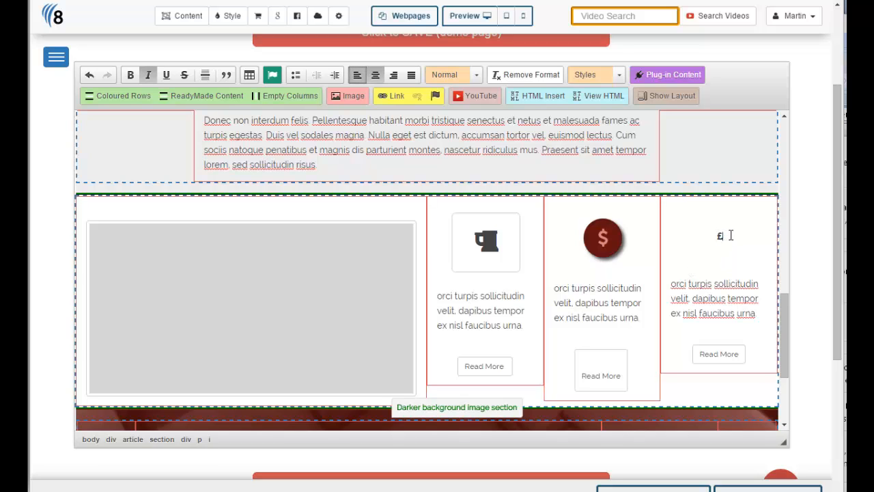
{"action": "key", "text": "ctrl+e"}
{"action": "left_click", "coordinate": [209, 439]}
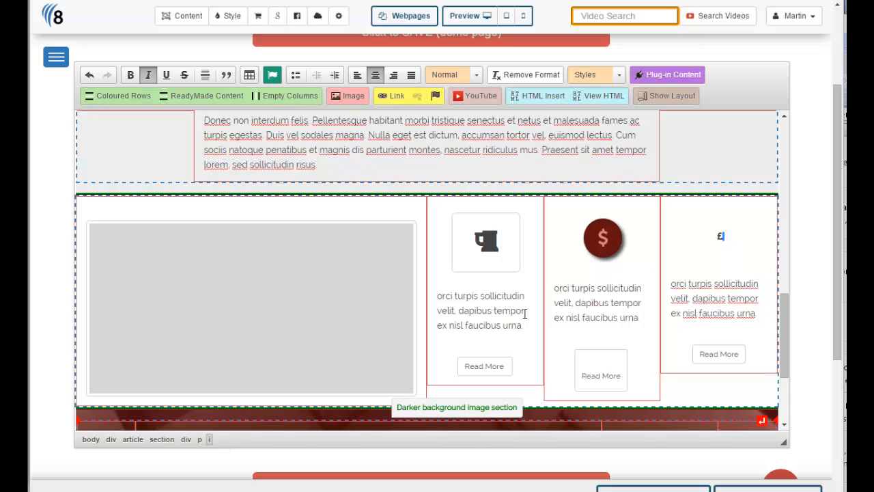
{"action": "left_click", "coordinate": [618, 75]}
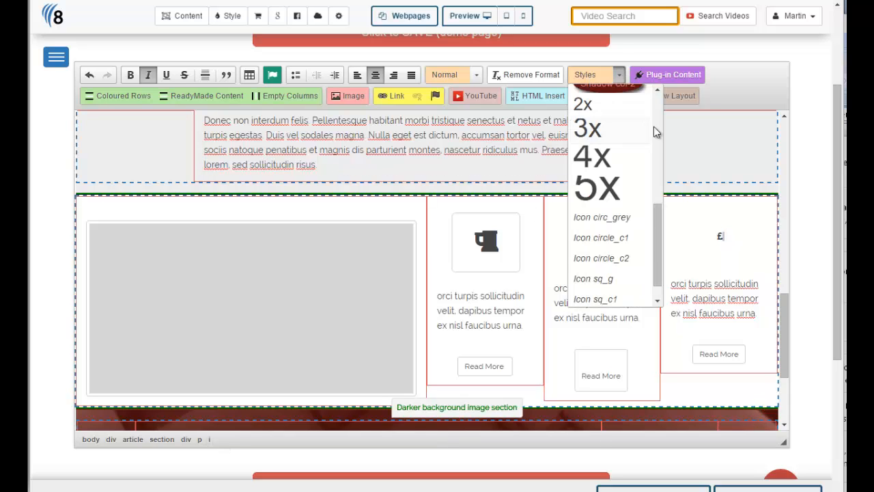
{"action": "scroll", "coordinate": [653, 126], "scroll_direction": "up", "scroll_amount": 5}
{"action": "left_click", "coordinate": [623, 254]}
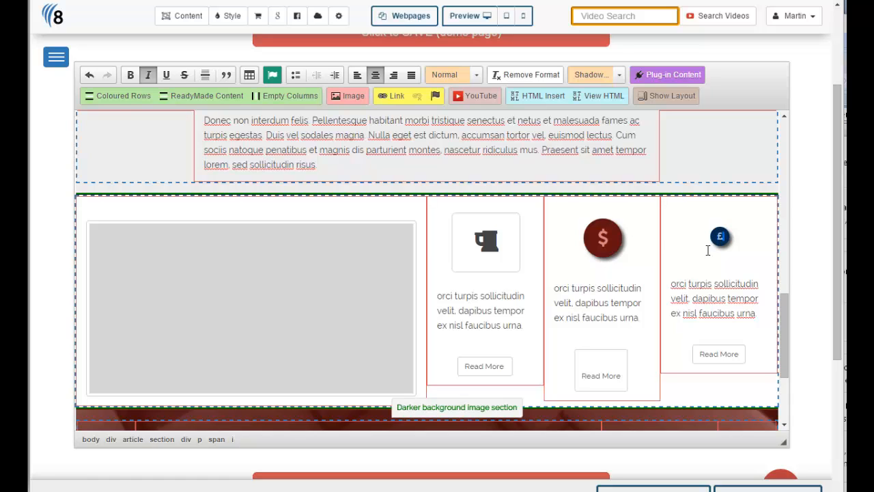
Apply the 2x size style to the i element of the pound icon in the last column.
{"action": "left_click", "coordinate": [232, 439]}
{"action": "left_click", "coordinate": [586, 74]}
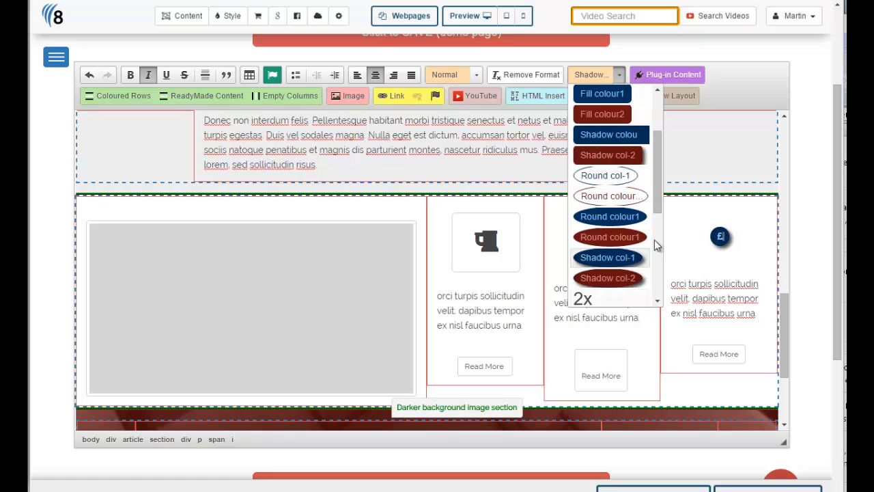
{"action": "left_click_drag", "start_coordinate": [658, 211], "coordinate": [659, 252]}
{"action": "left_click", "coordinate": [583, 183]}
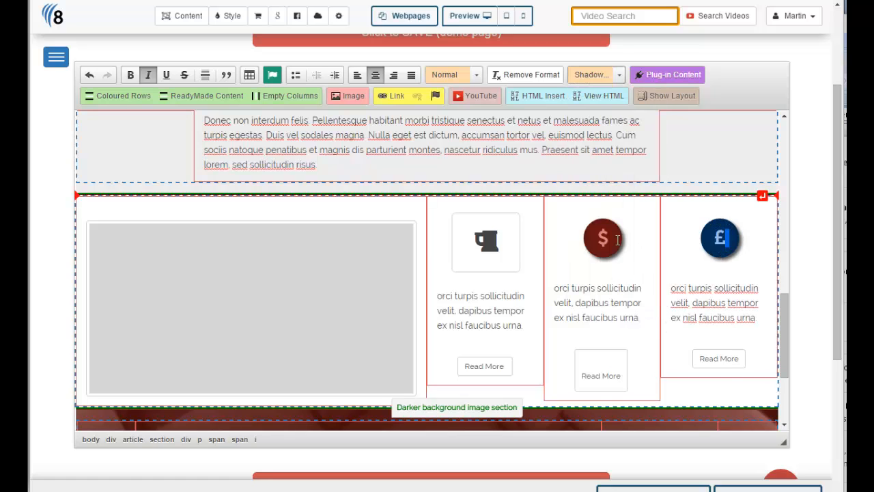
{"action": "left_click", "coordinate": [691, 258]}
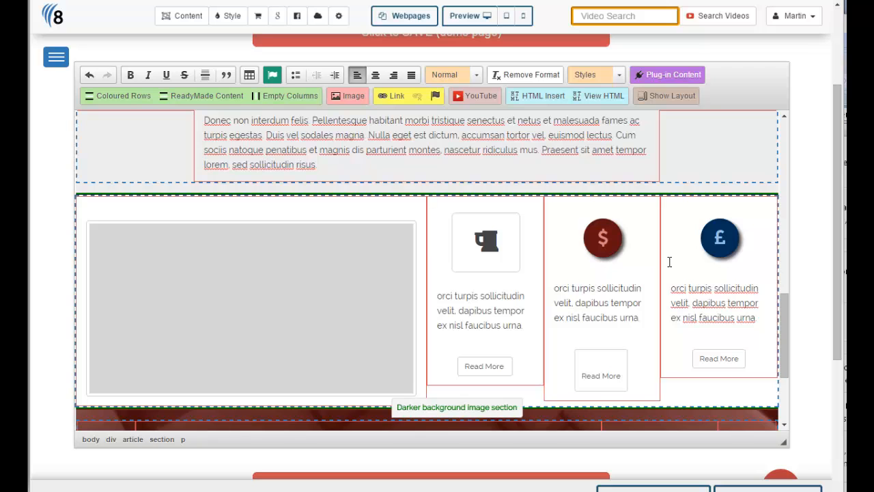
{"action": "left_click_drag", "start_coordinate": [785, 347], "coordinate": [779, 412]}
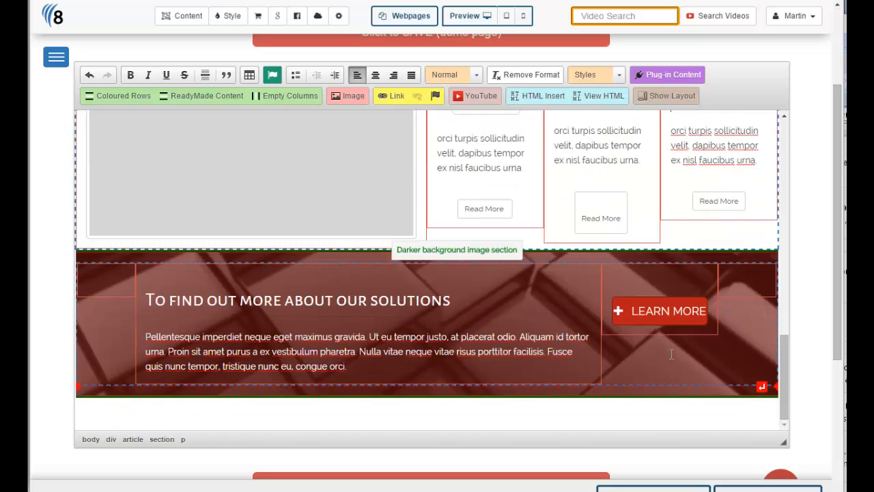